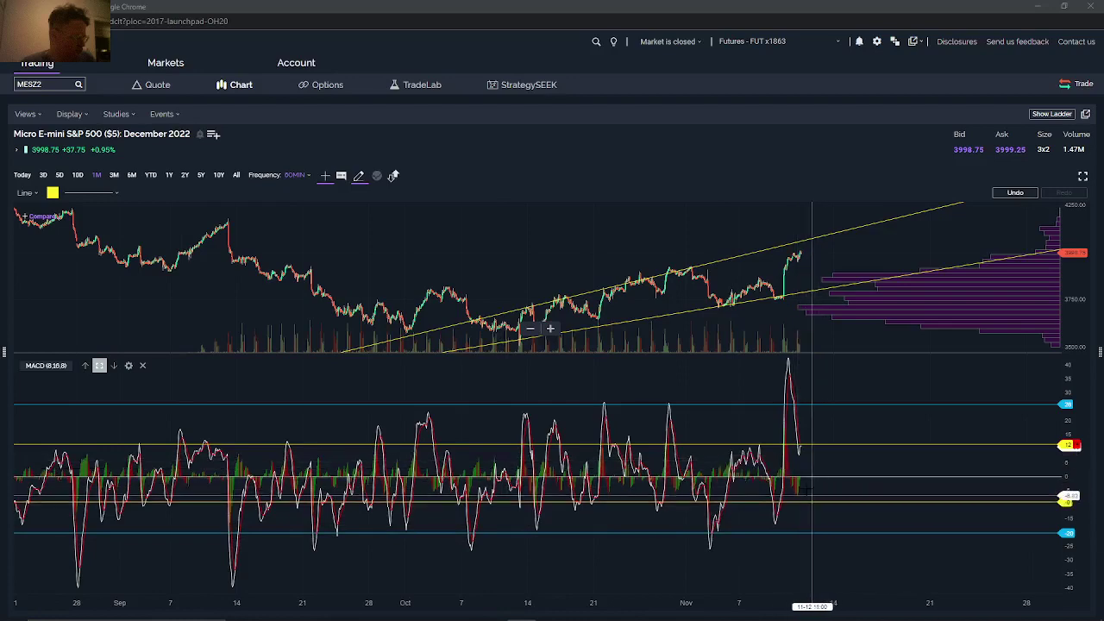
Step: Restore the stacked study panes below the price chart, and maximize the MACD pane again
scroll(802, 492, "up", 3)
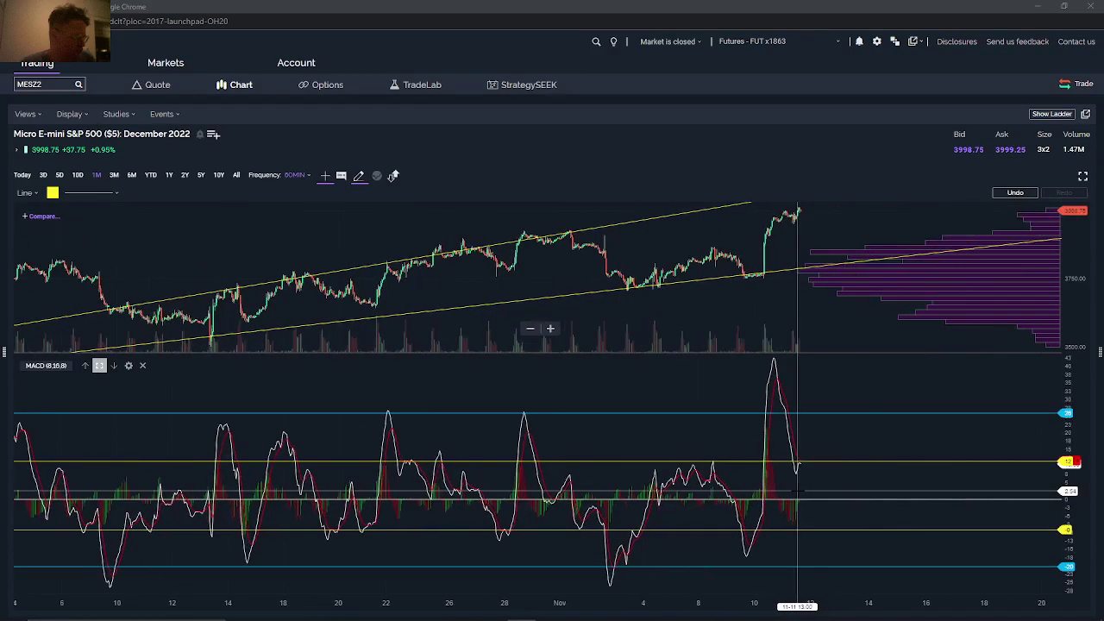
left_click(99, 366)
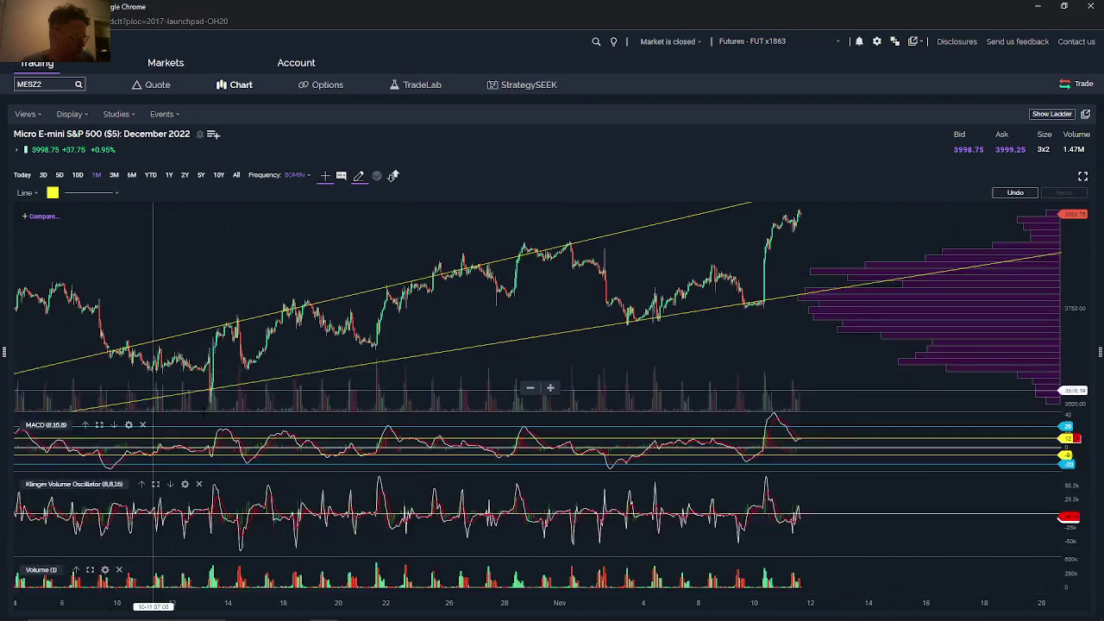
left_click(99, 425)
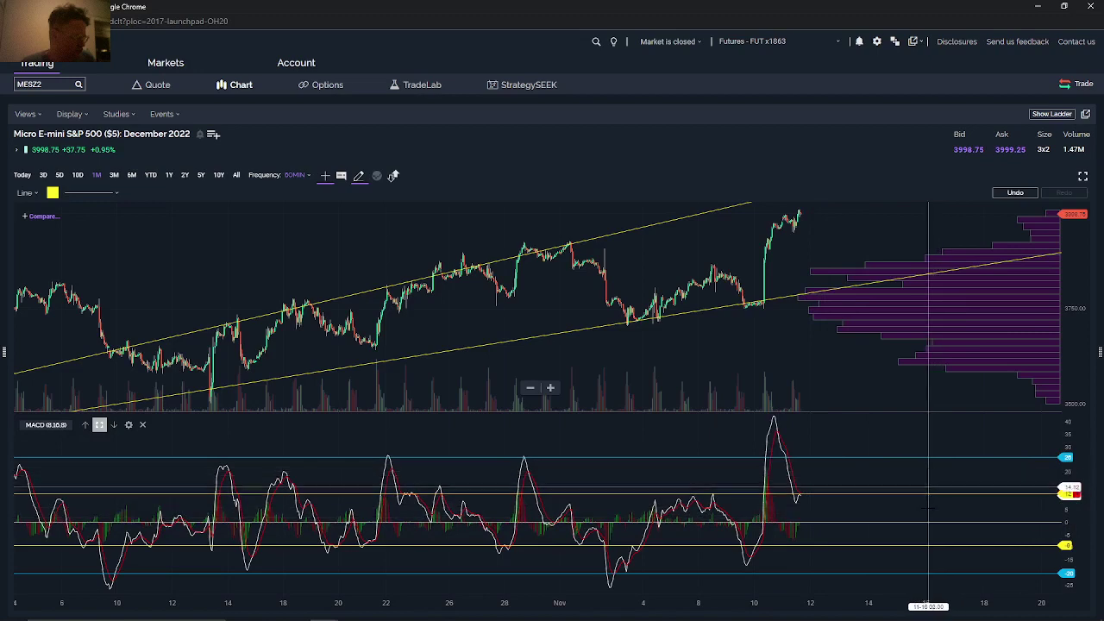
left_click(951, 549)
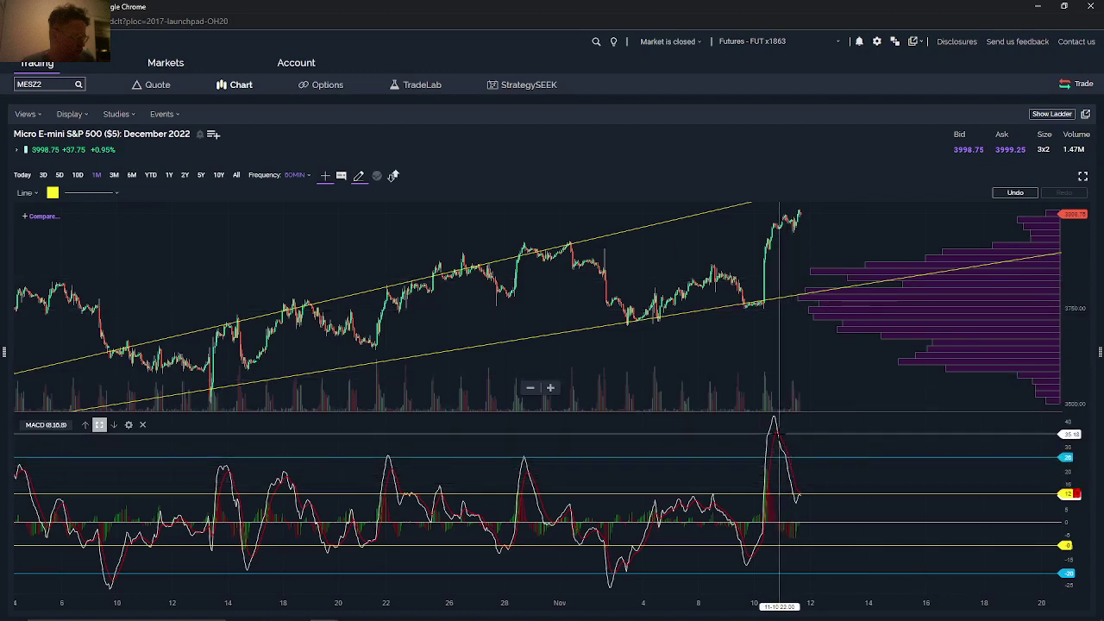
Step: Open the MACD study's settings to check its periods and line colors, and close them
scroll(778, 434, "up", 5)
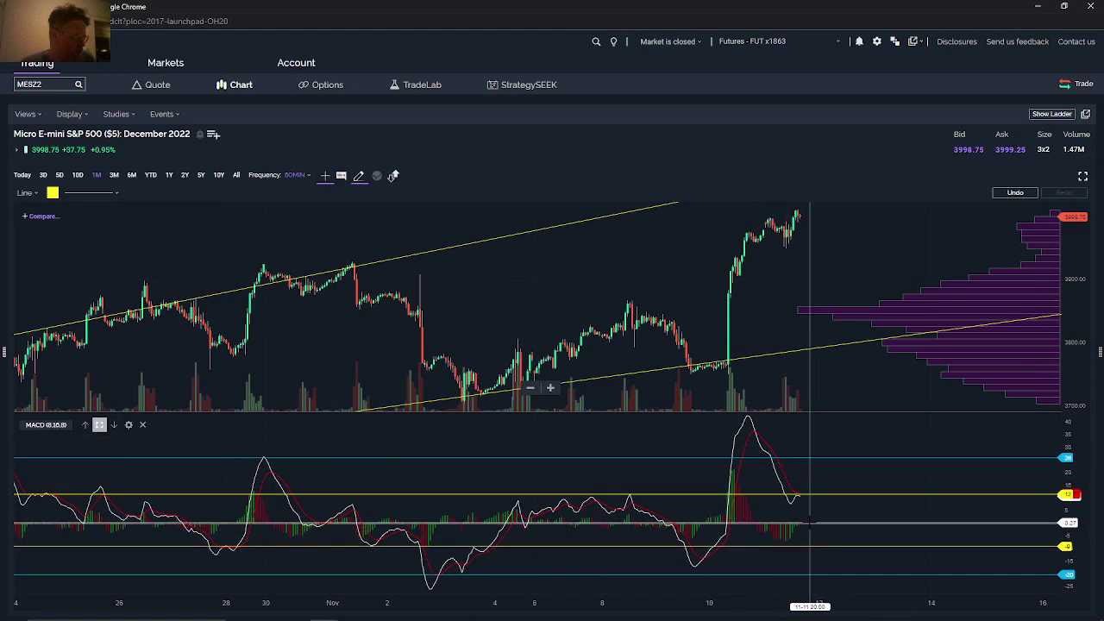
left_click(129, 425)
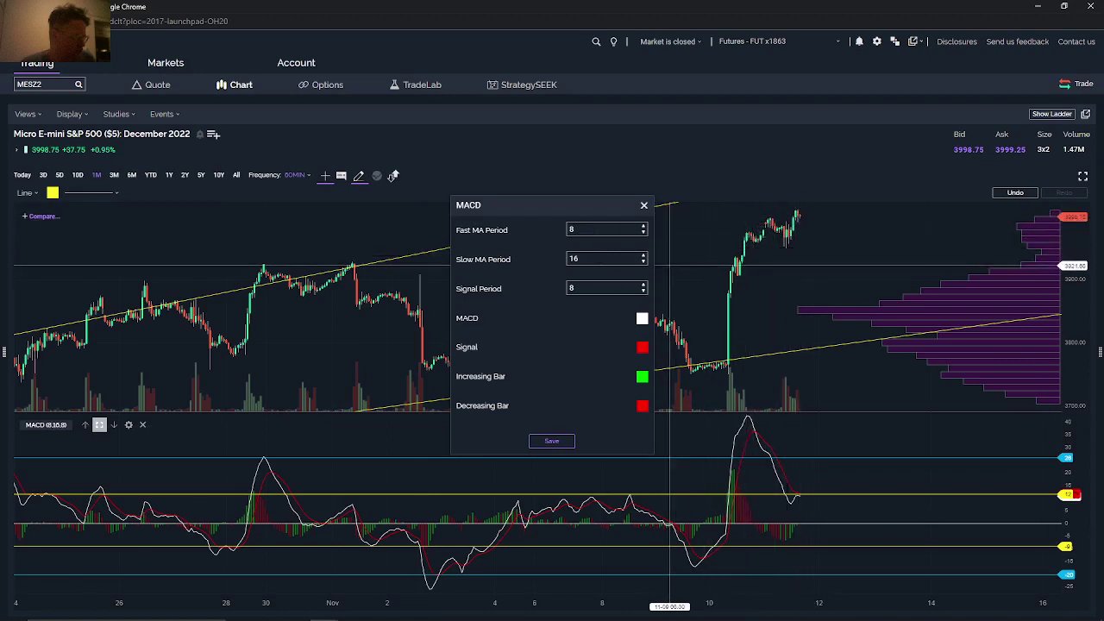
left_click(644, 207)
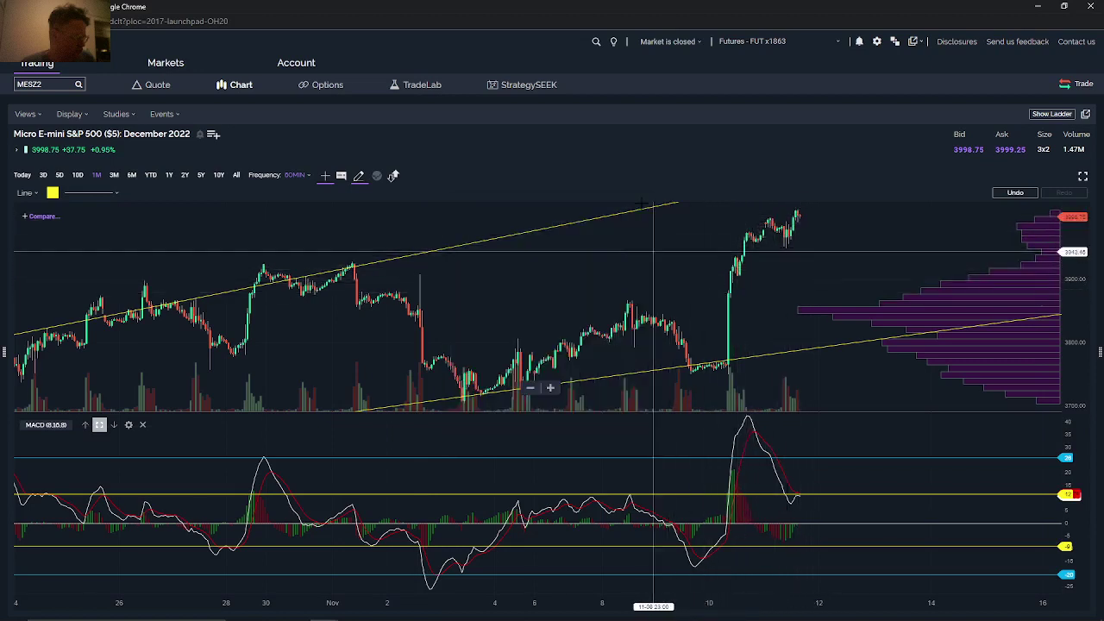
Step: Compare the MACD peaks and pullbacks on the 60-minute chart with the blue and yellow horizontal level lines
scroll(770, 458, "down", 2)
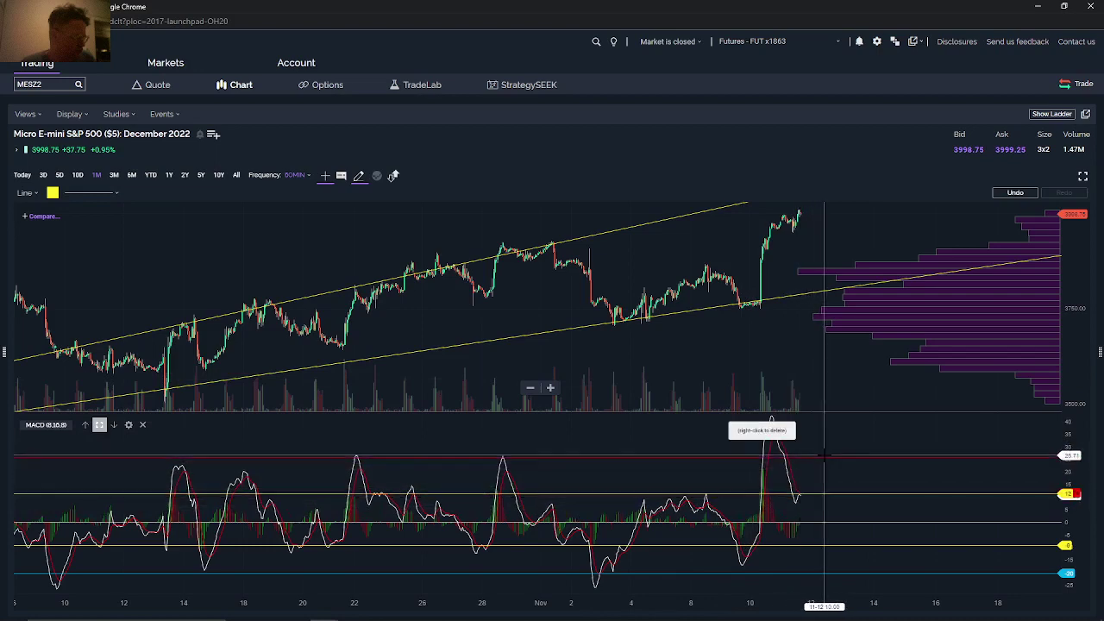
mouse_move(824, 455)
left_mouse_down()
mouse_move(833, 493)
mouse_move(838, 459)
left_mouse_up()
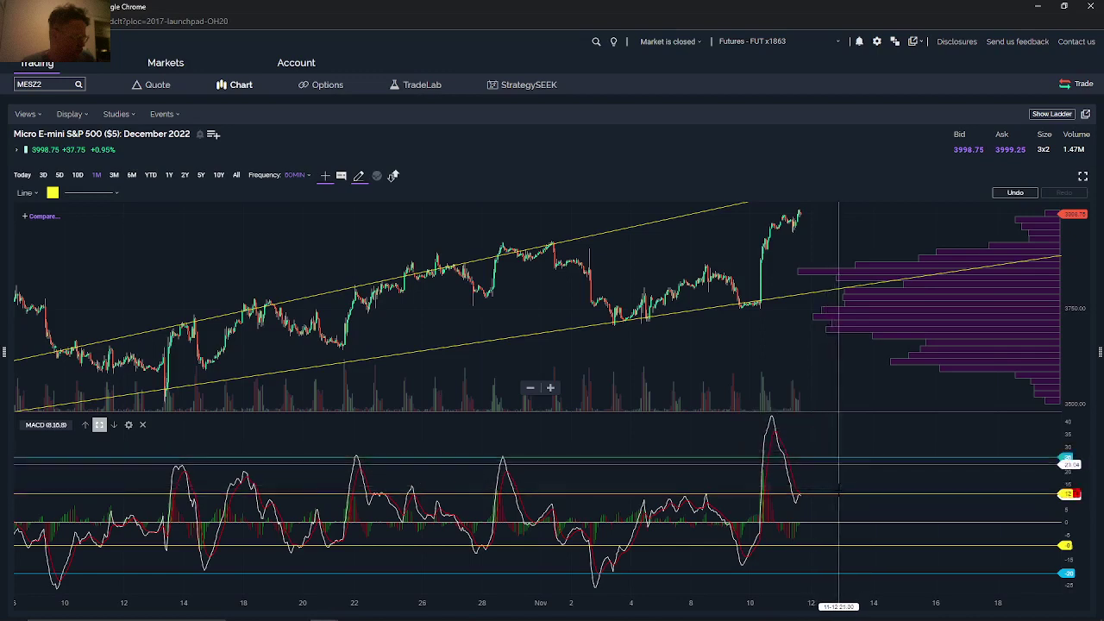
left_click_drag(805, 493, 218, 459)
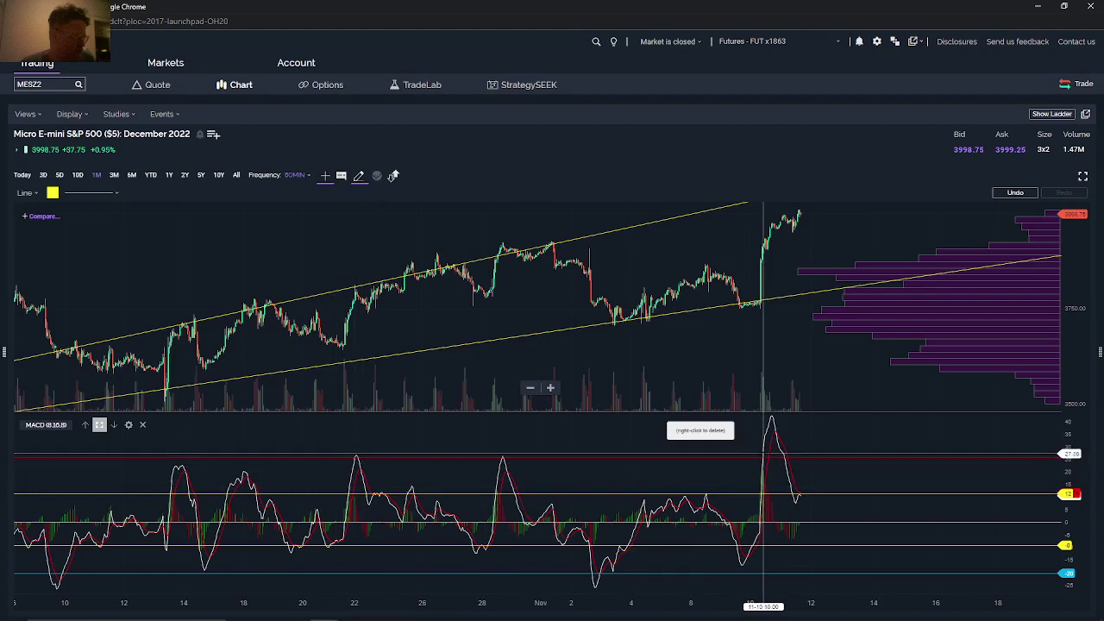
left_click_drag(782, 441, 761, 455)
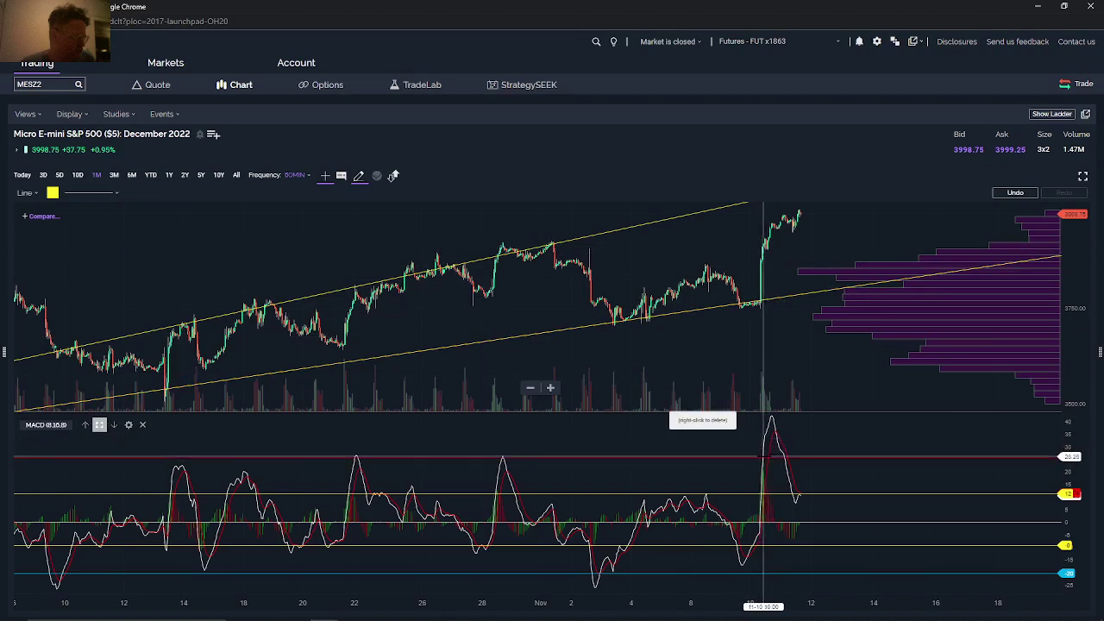
left_click_drag(763, 455, 781, 454)
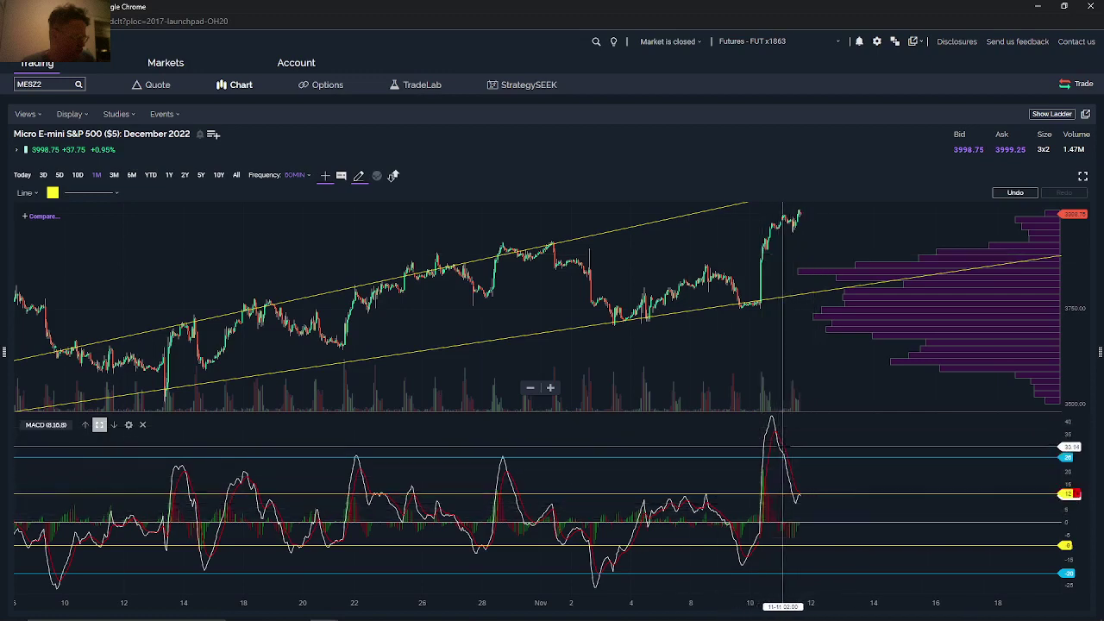
scroll(699, 521, "up", 3)
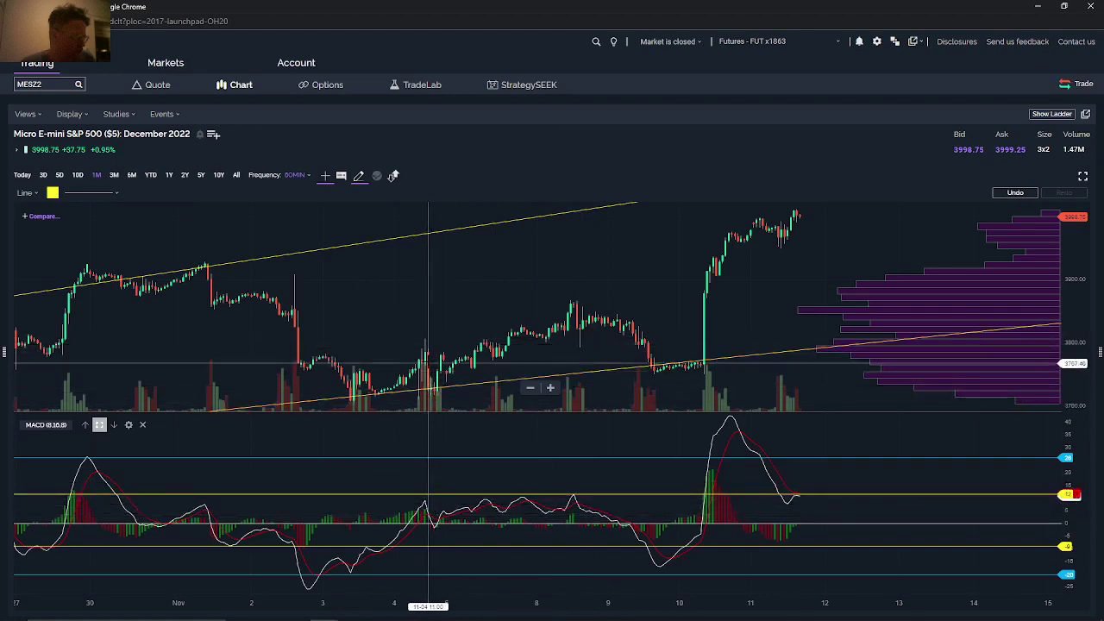
left_click_drag(552, 489, 576, 493)
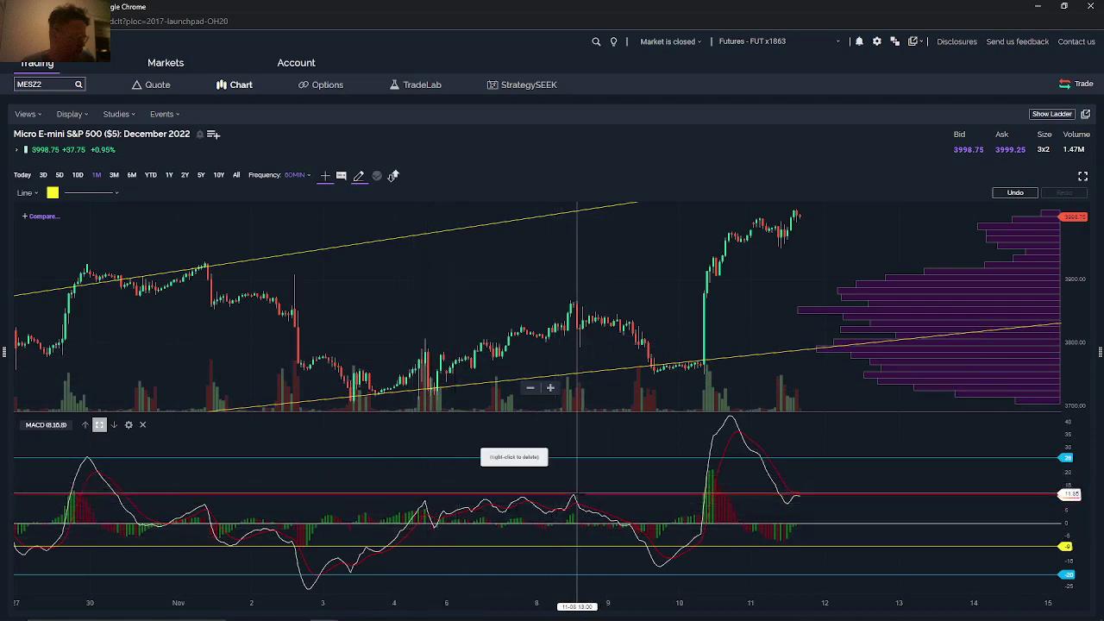
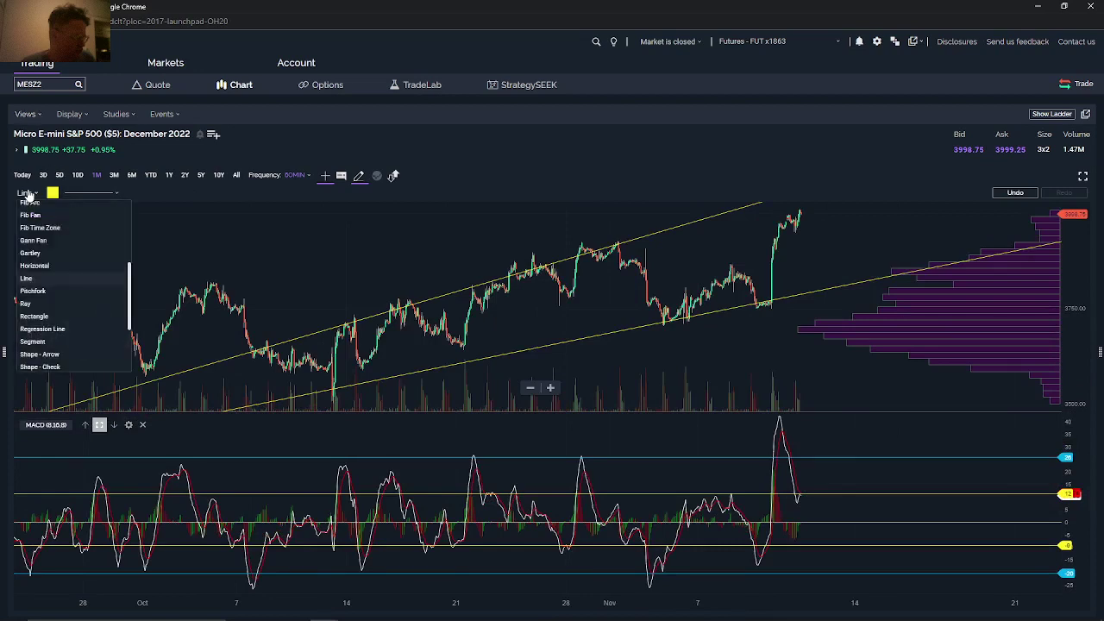
Step: Clear all drawings from the price chart and the MACD pane
scroll(47, 256, "up", 4)
left_click(50, 232)
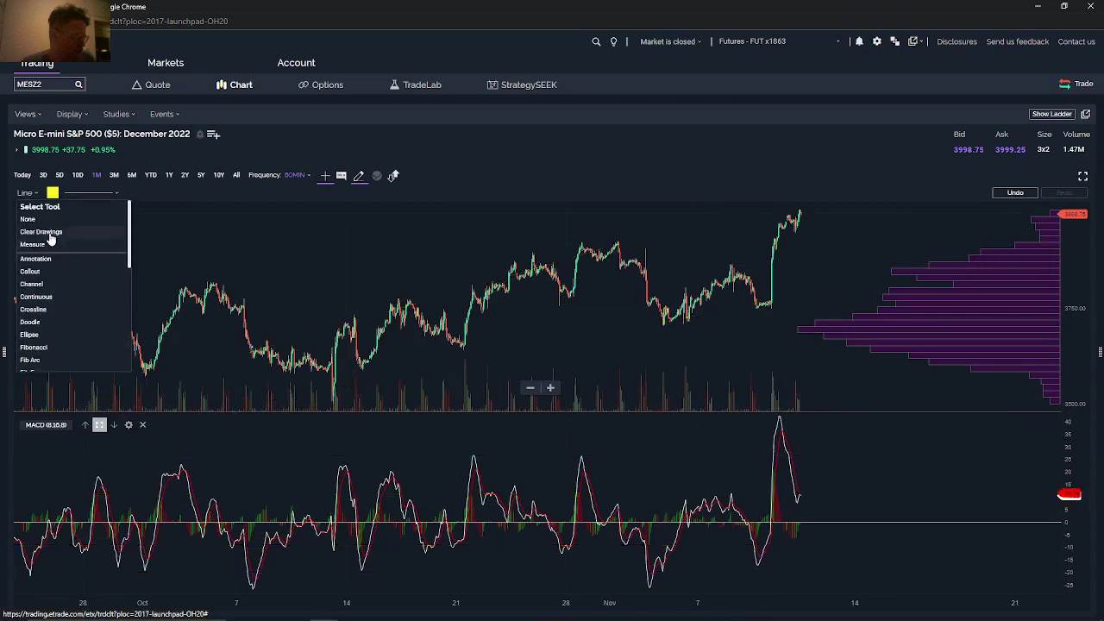
scroll(545, 504, "down", 2)
scroll(545, 505, "up", 2)
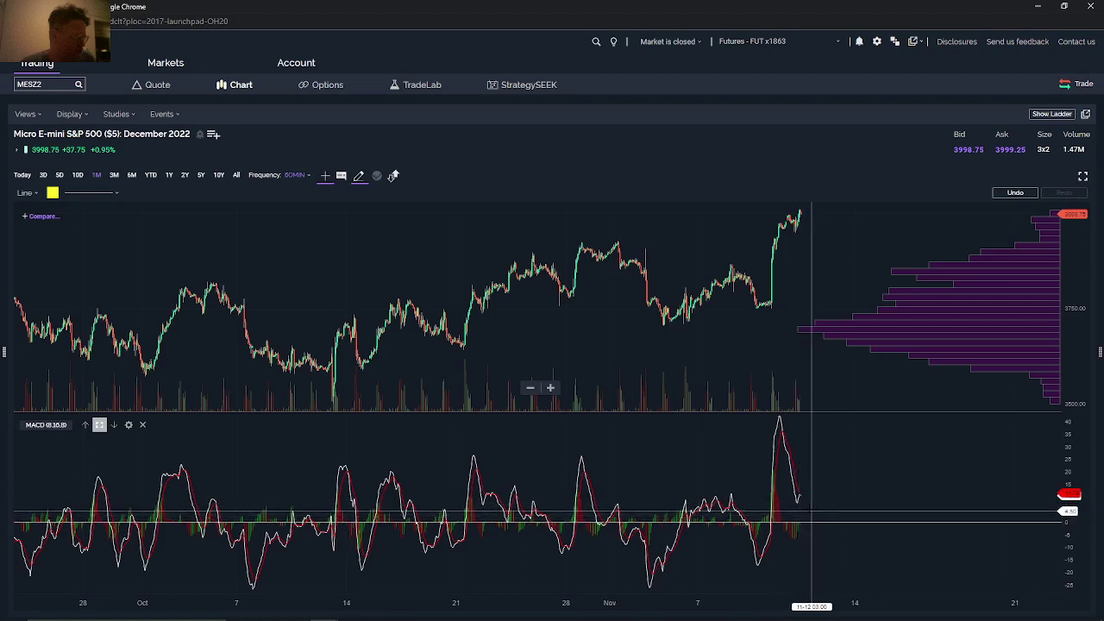
Step: Alternate the chart between the 10D and 1M ranges to compare the MACD, ending on 10D
left_click(78, 175)
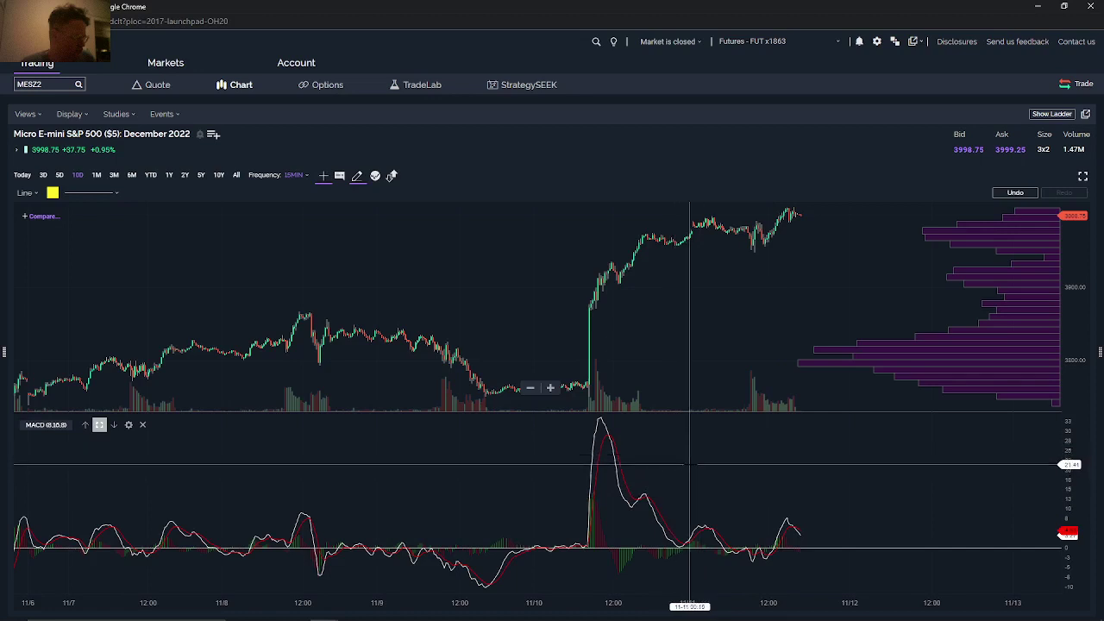
left_click(97, 175)
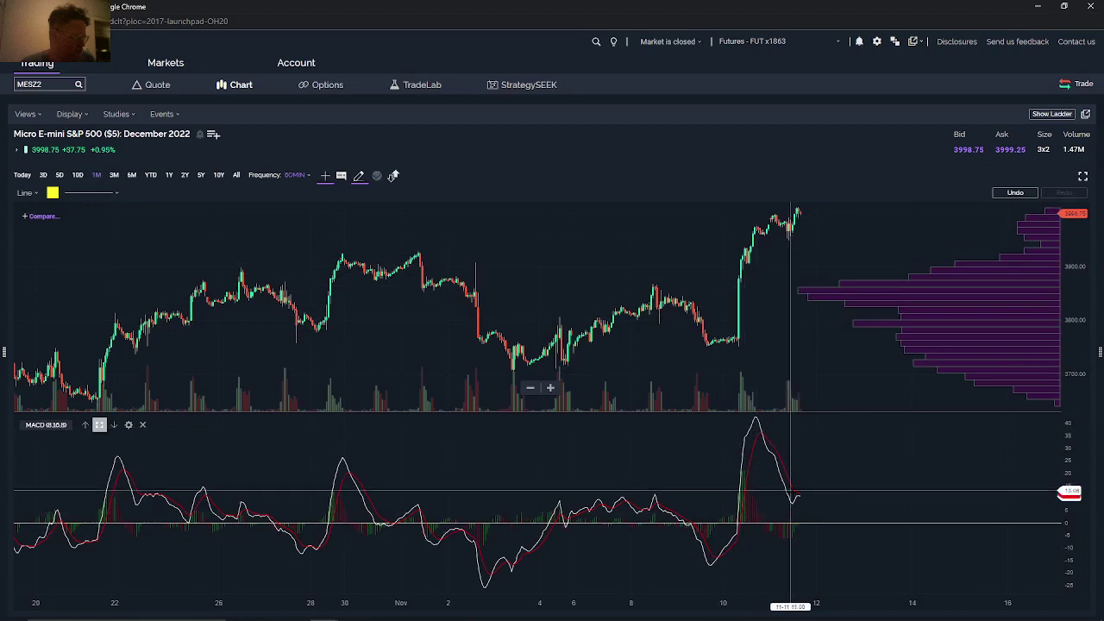
left_click(78, 175)
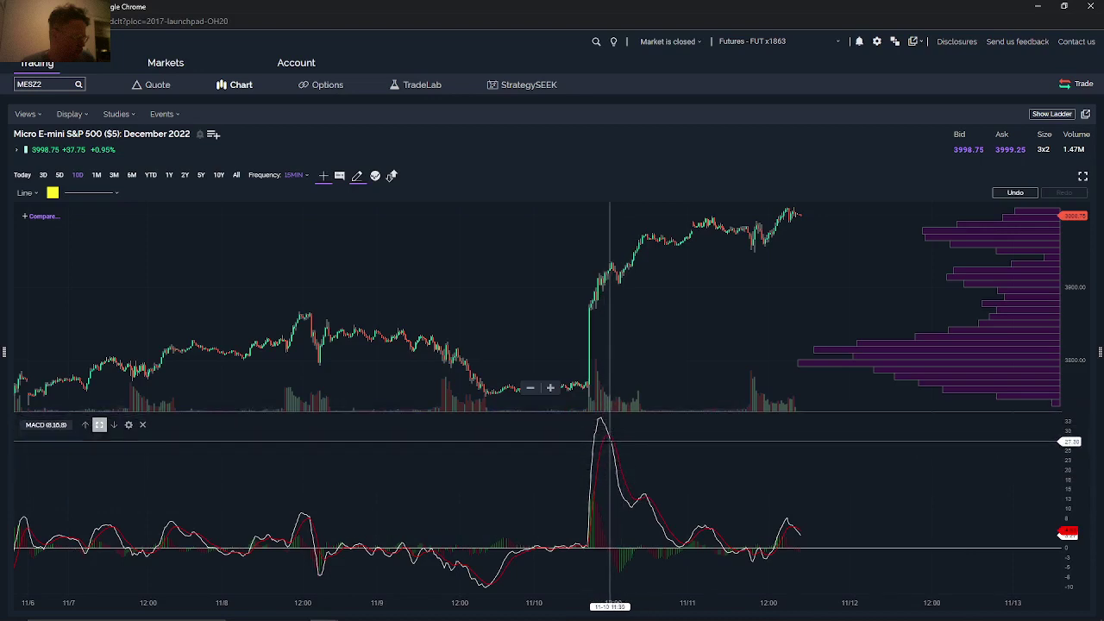
Step: Examine the MACD spike on 11/10 and its decline against price on the 15-minute chart
scroll(610, 440, "up", 2)
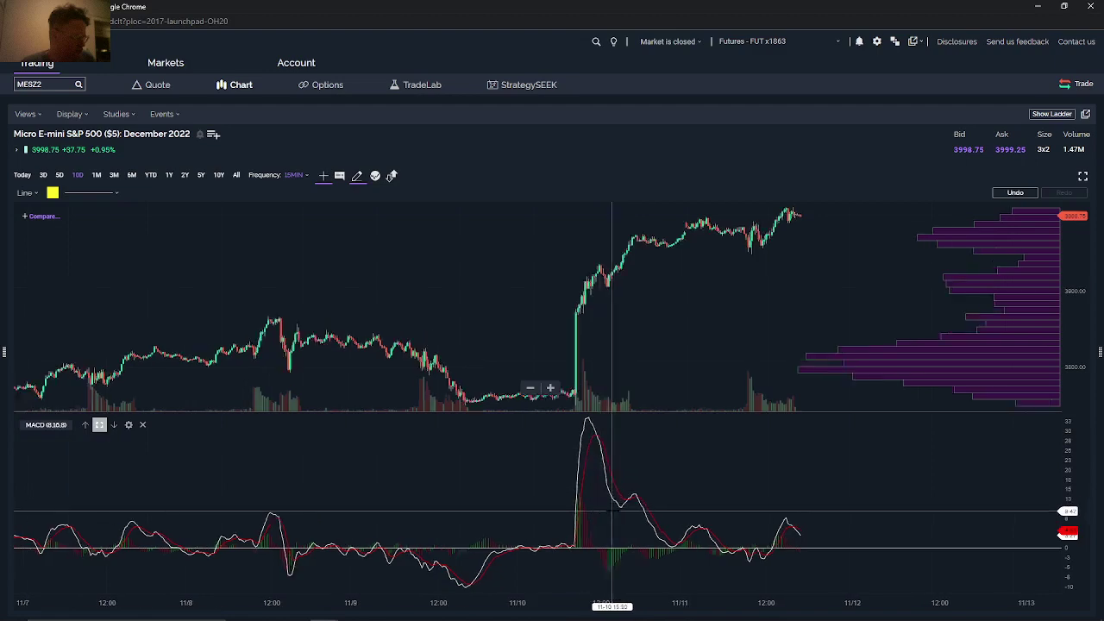
scroll(612, 511, "up", 3)
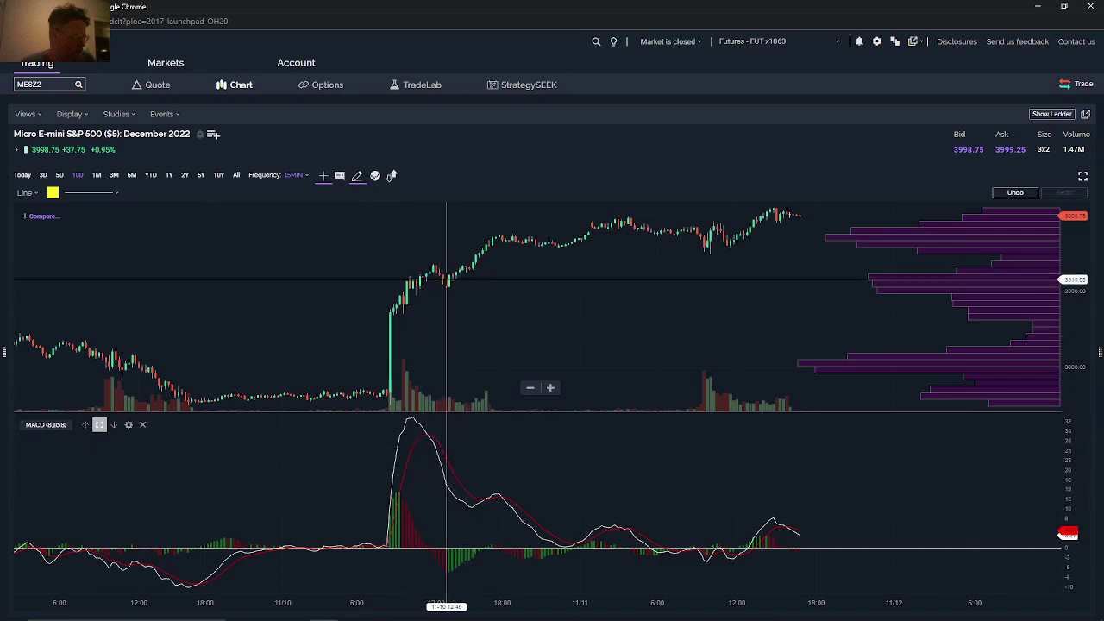
scroll(289, 402, "down", 1)
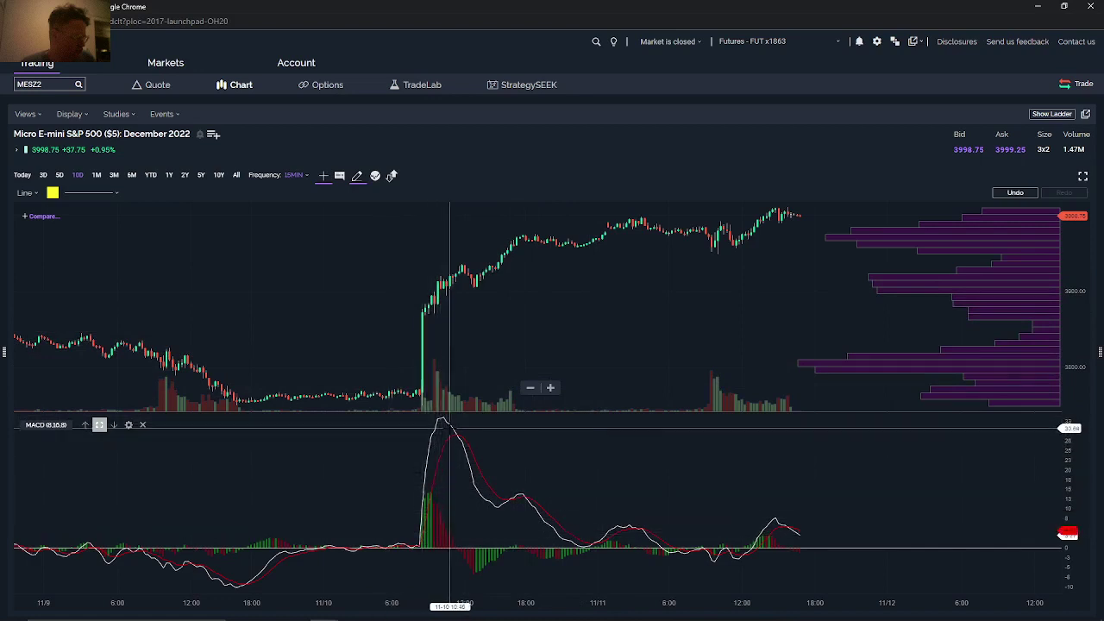
scroll(508, 548, "down", 3)
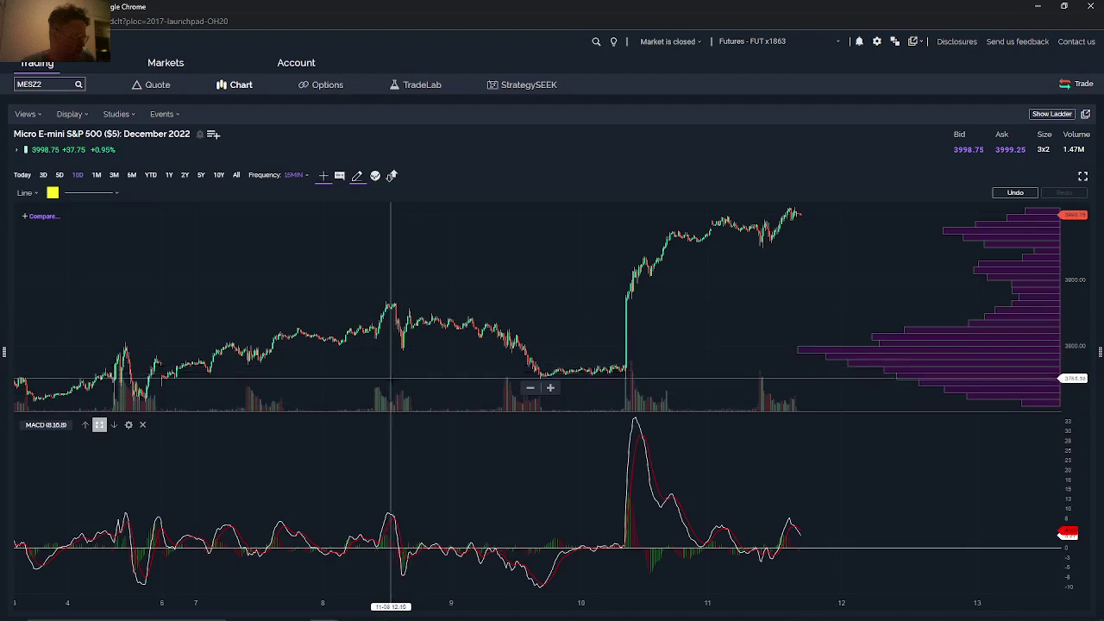
Step: Rescale and shift the MACD pane vertically to enlarge the small swings around zero beginning on 11/7
scroll(395, 500, "up", 5)
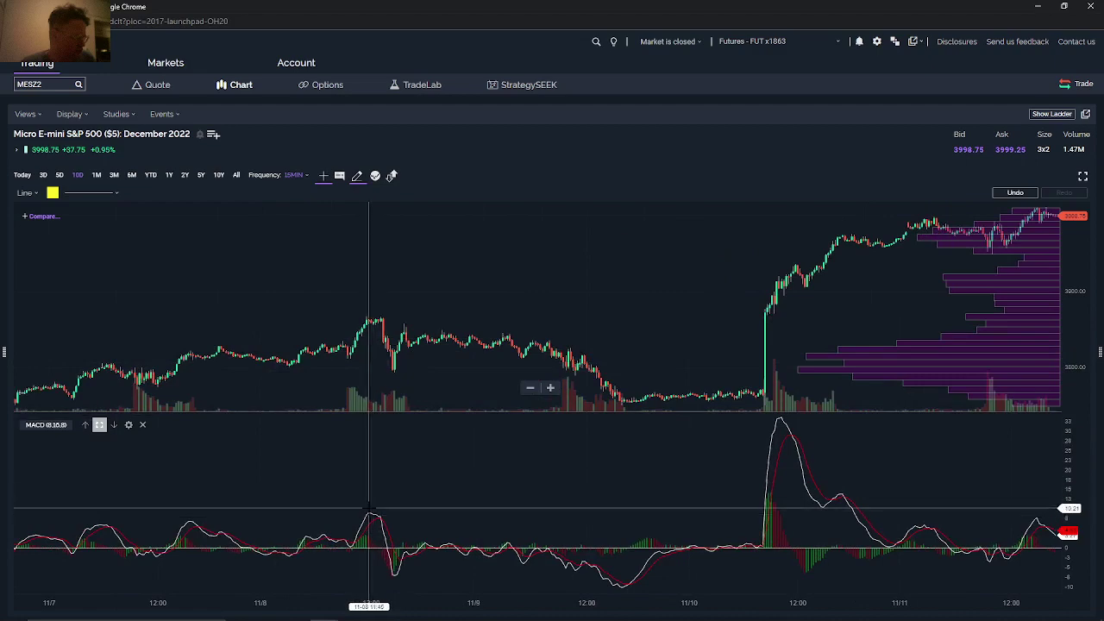
left_click_drag(1069, 503, 1069, 488)
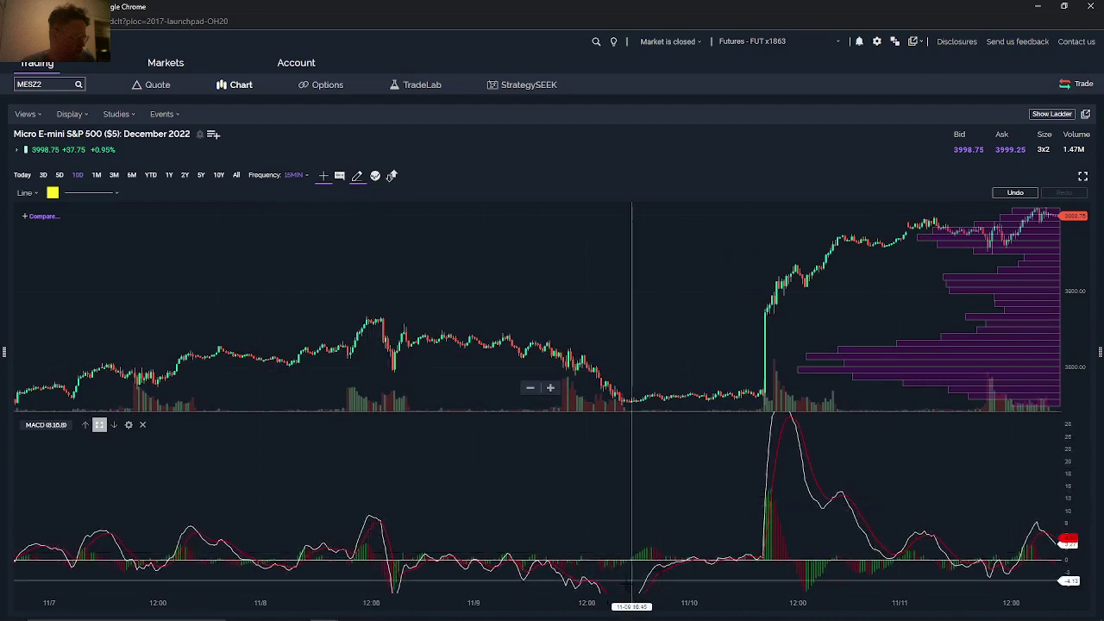
left_click_drag(421, 522, 431, 469)
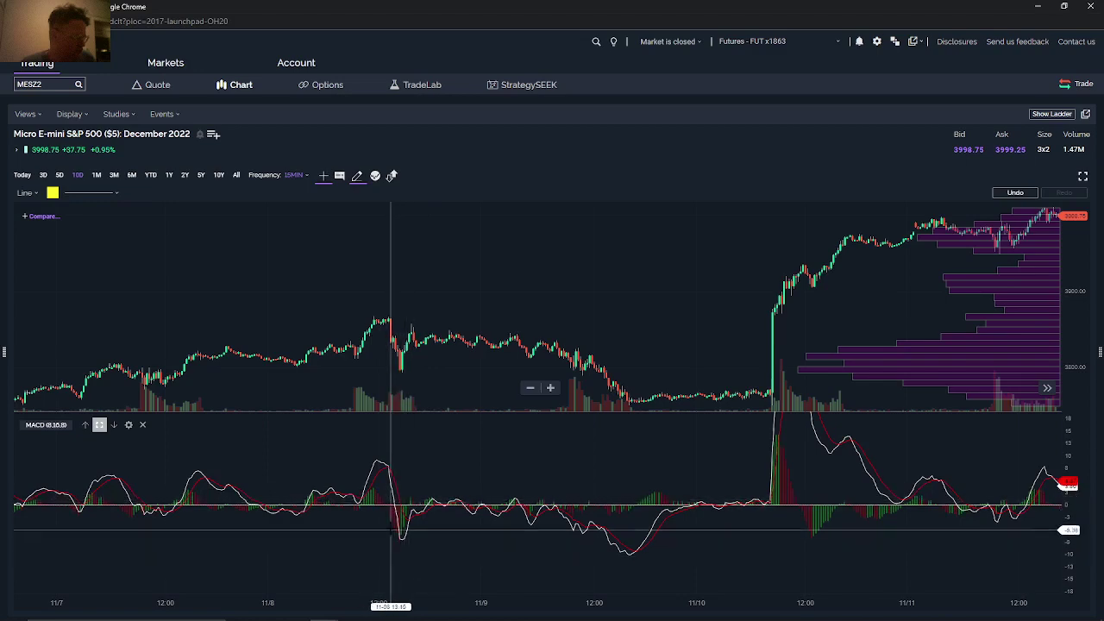
Step: Examine the smaller 15-minute MACD swings from 11/7 through 11/9 against the matching price moves
scroll(388, 503, "up", 2)
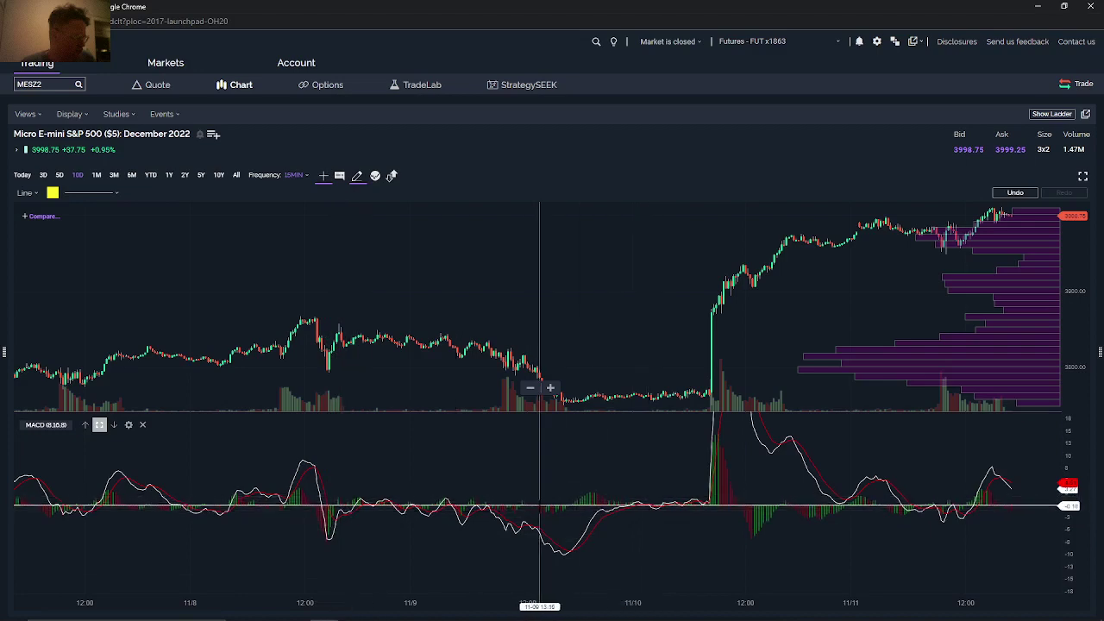
scroll(469, 466, "up", 3)
scroll(464, 464, "down", 3)
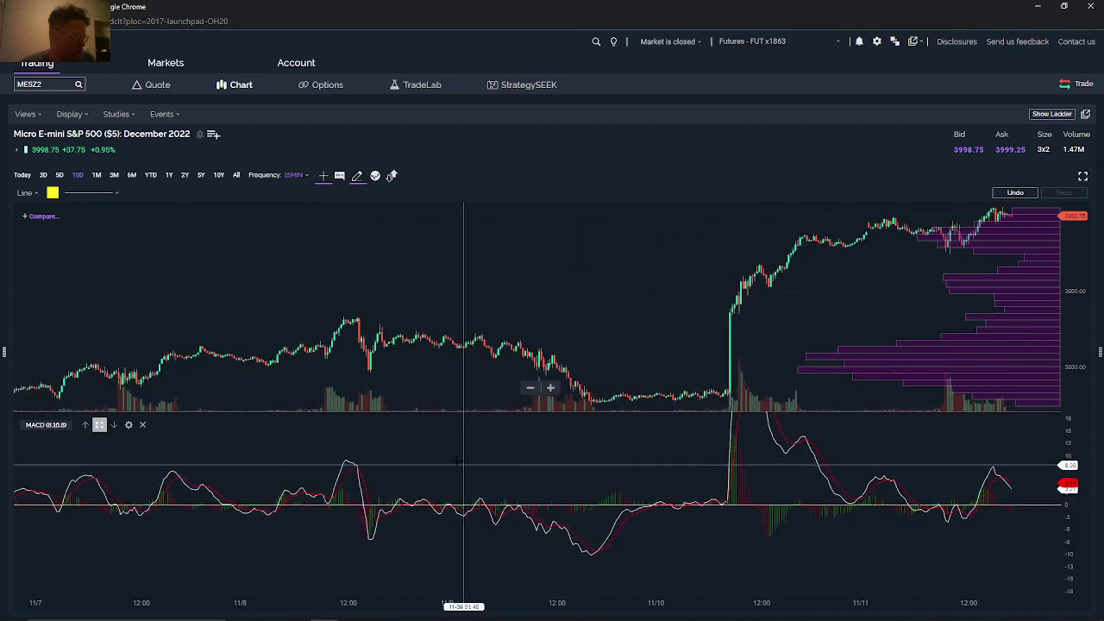
scroll(457, 460, "down", 1)
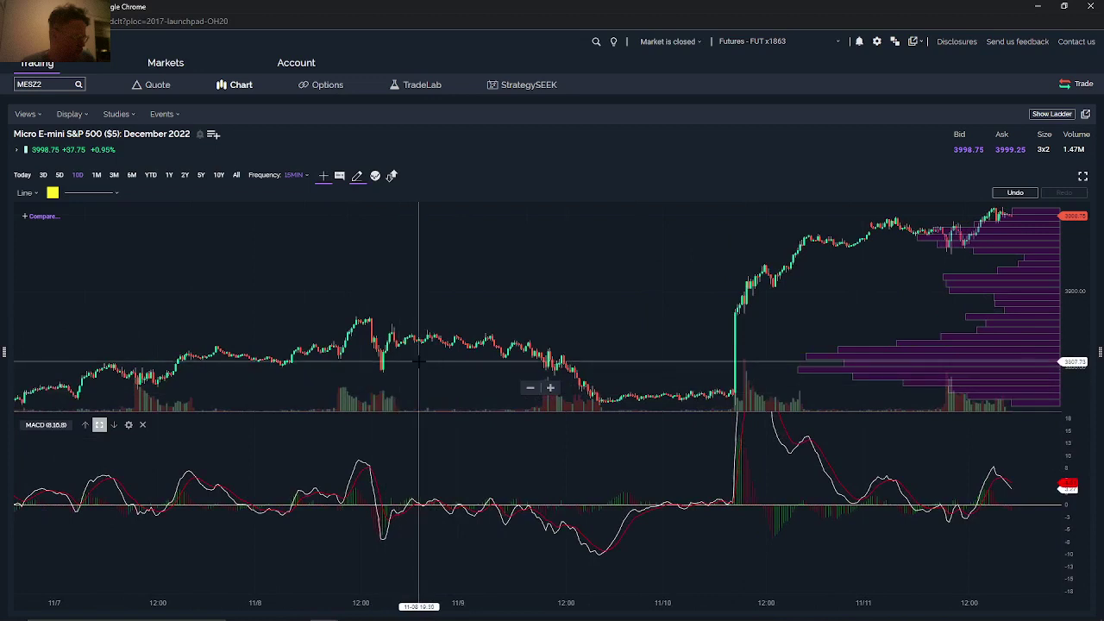
scroll(419, 362, "up", 3)
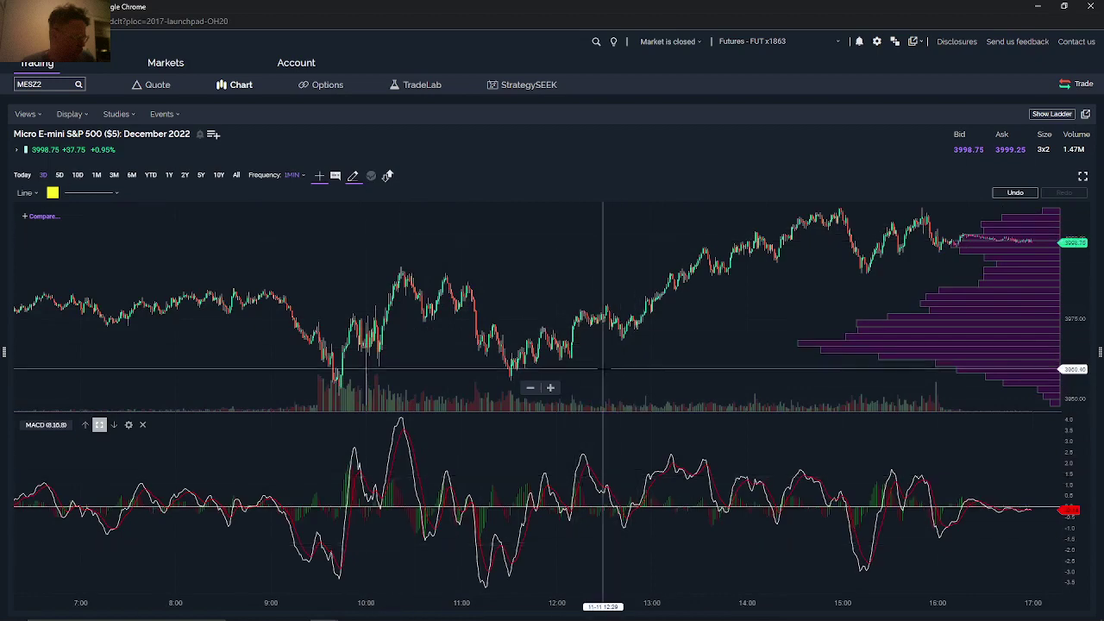
Step: Examine the MACD swings of the 11/11 session on the 3D chart, and switch the range to 5D
left_click_drag(946, 565, 761, 565)
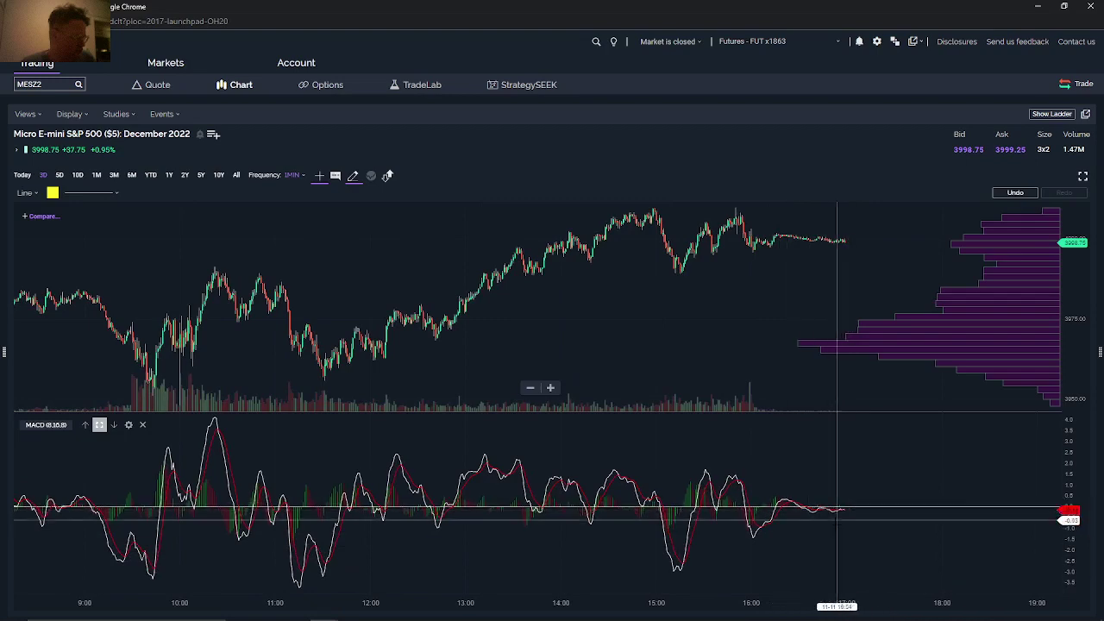
scroll(837, 509, "up", 5)
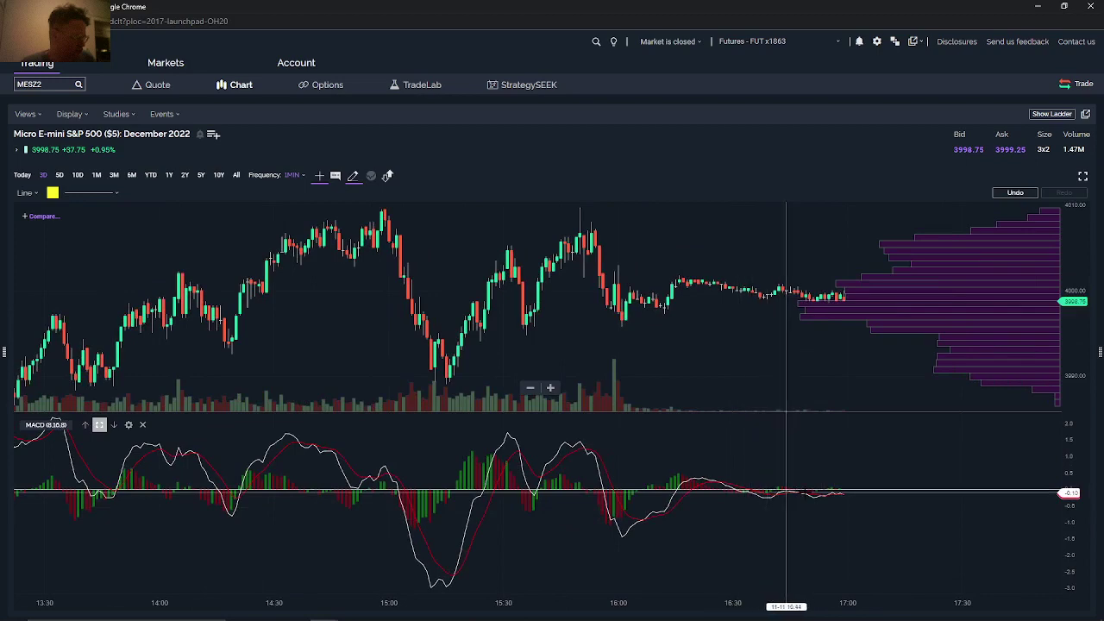
scroll(802, 493, "down", 5)
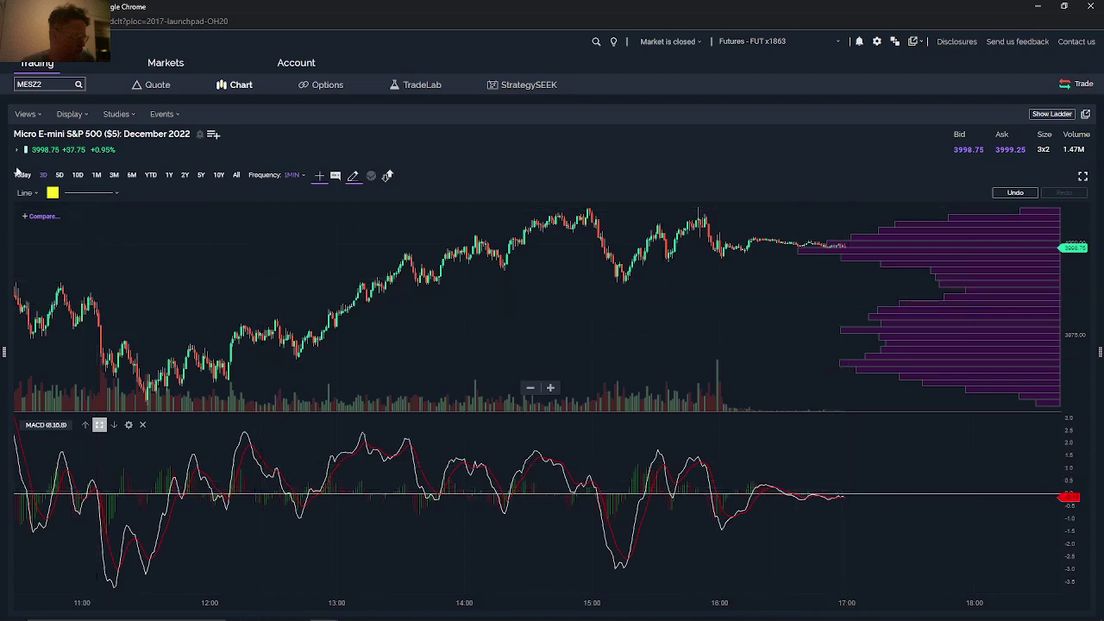
left_click(59, 176)
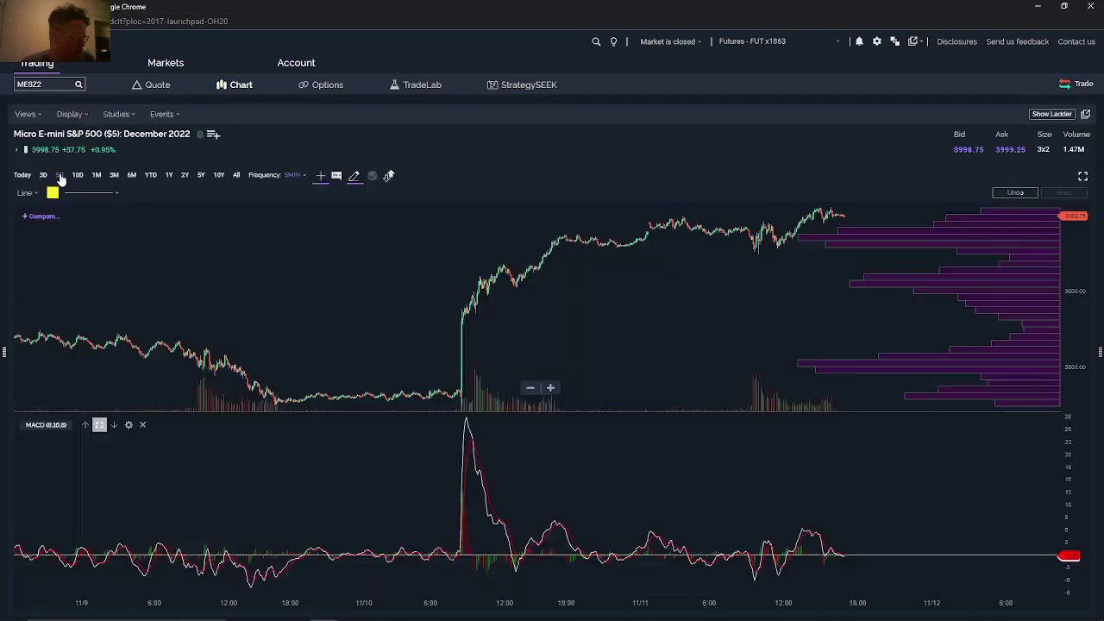
Step: Examine the 11/11 MACD swings up close on the 5D chart, and switch the range to 10D
scroll(741, 543, "up", 5)
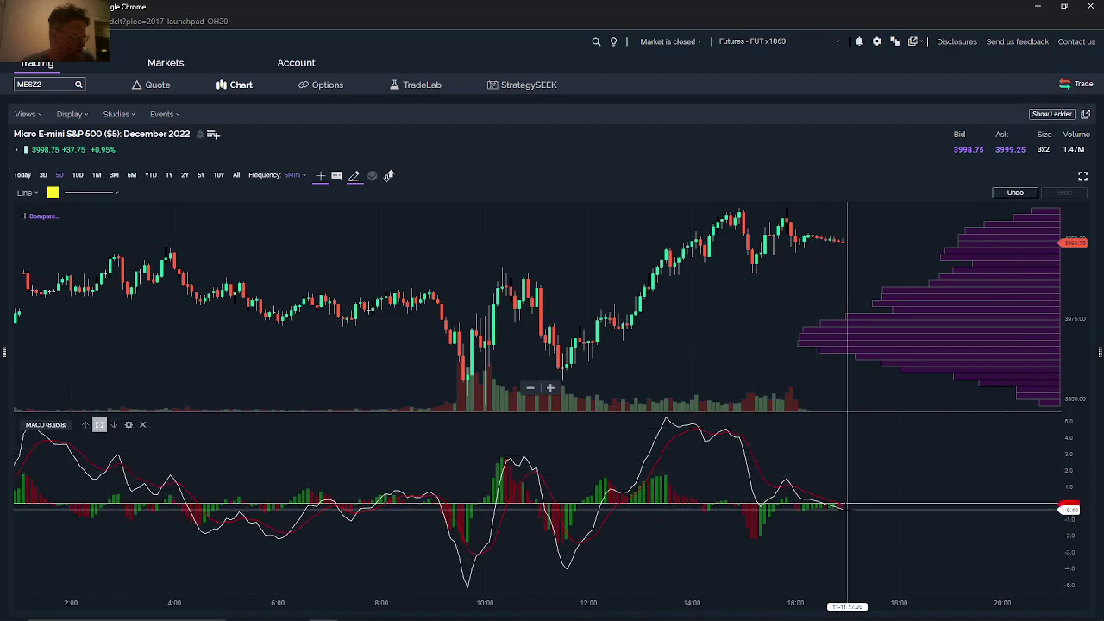
left_click(77, 175)
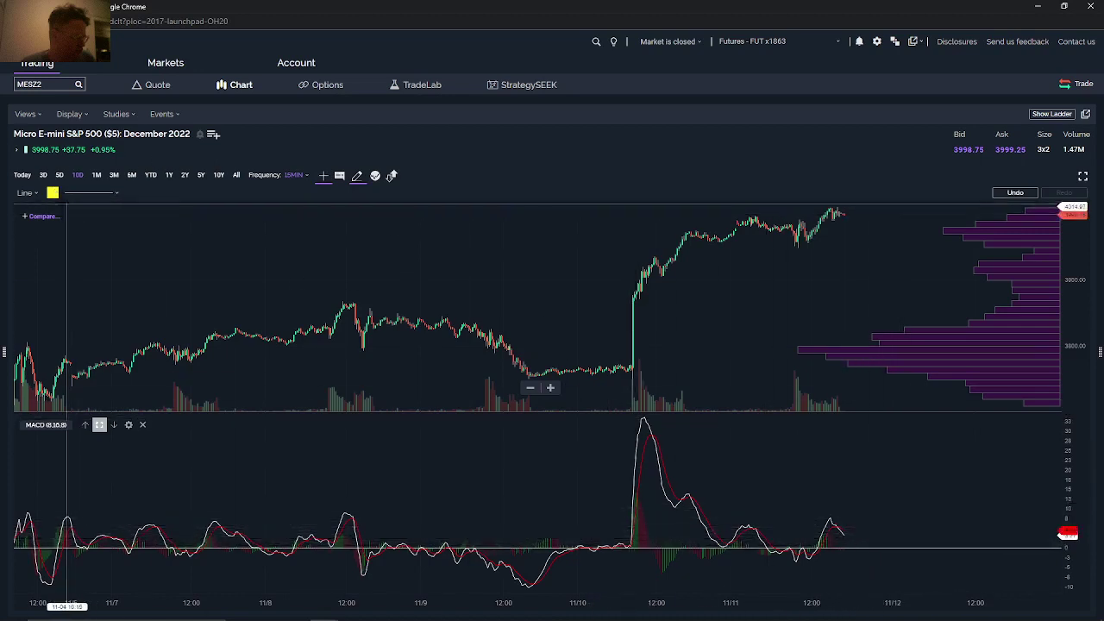
Step: Measure from the latest MACD value down to the zero line on the 10D chart and again on the 1M chart
left_click(29, 192)
scroll(50, 230, "up", 5)
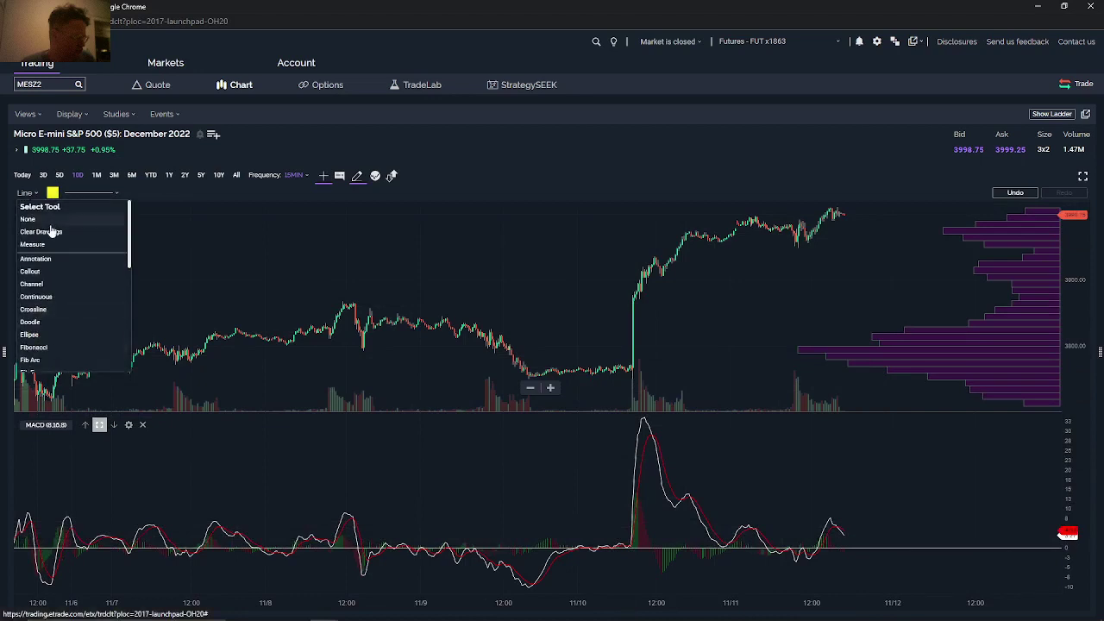
left_click(50, 245)
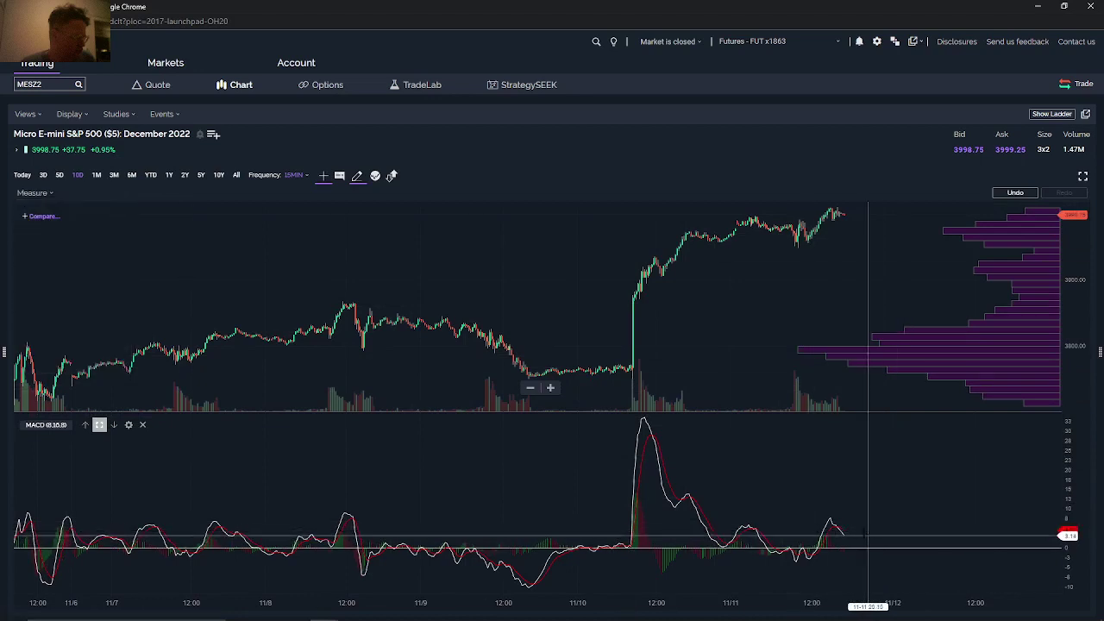
left_click_drag(843, 534, 855, 549)
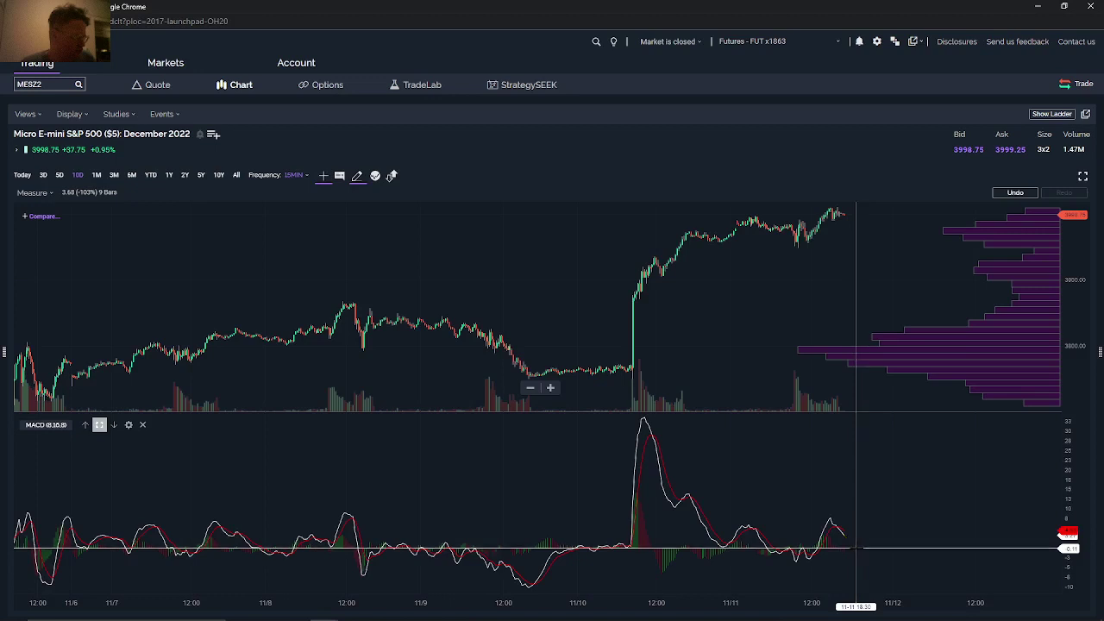
left_click(96, 175)
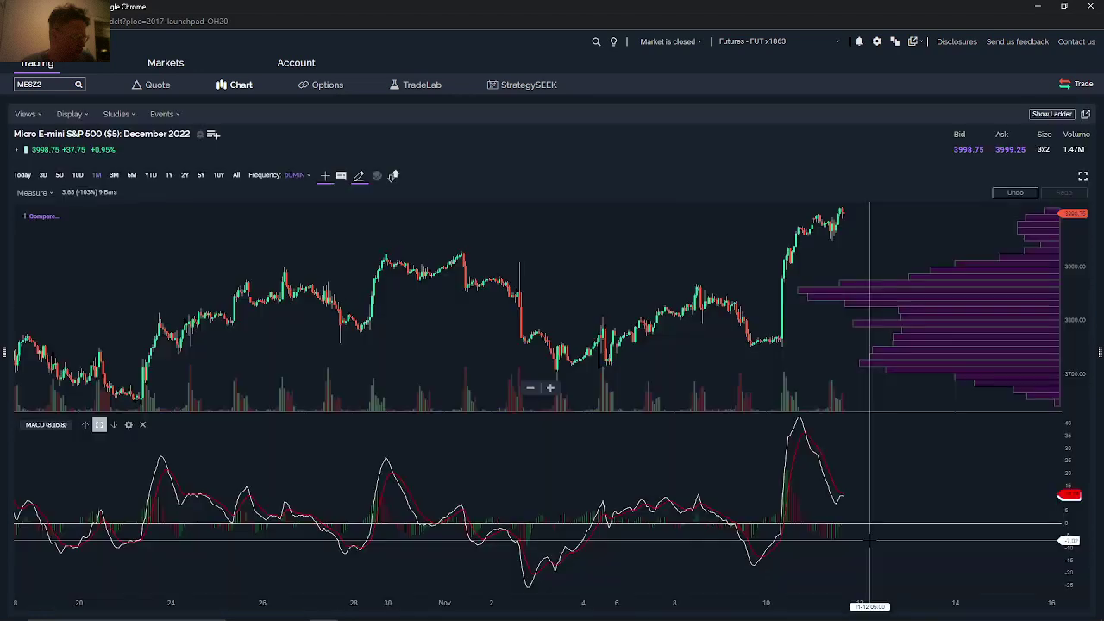
left_click(843, 496)
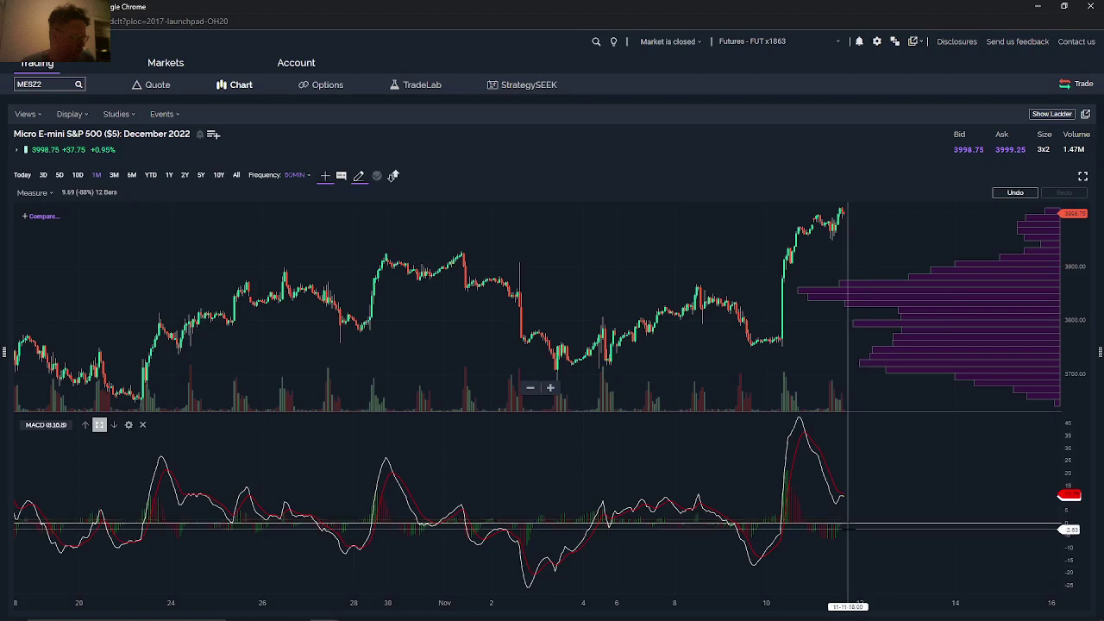
Step: Examine the one-minute MACD swings of the 11/11 session on the 3D chart, focusing on about 9:00 to 11:30
left_click(41, 176)
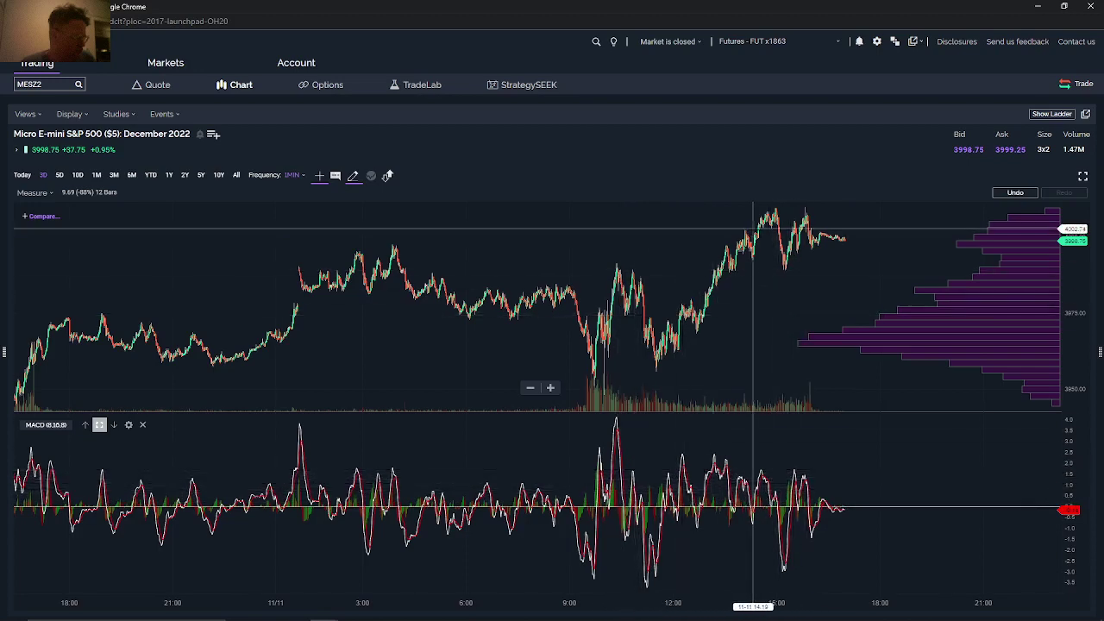
scroll(713, 441, "up", 3)
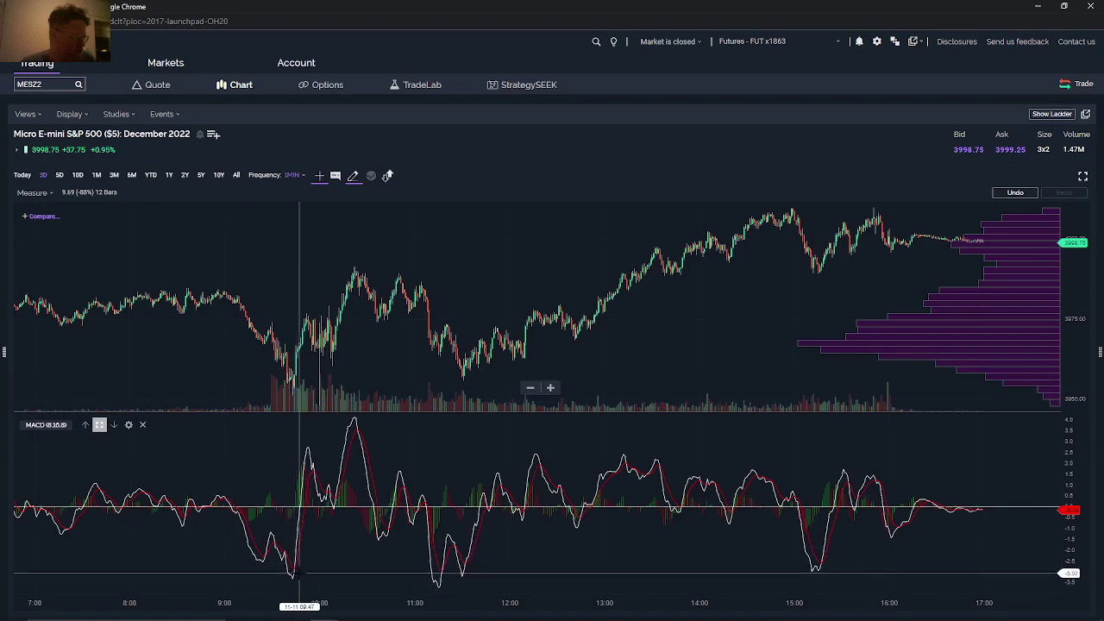
scroll(438, 362, "up", 3)
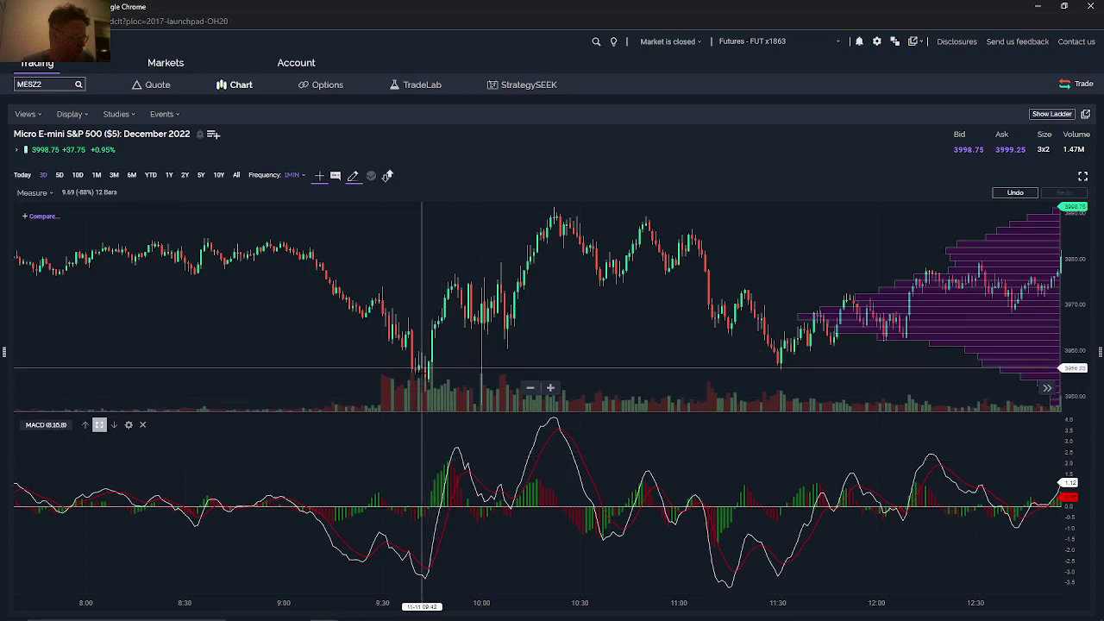
scroll(419, 388, "up", 2)
scroll(418, 388, "up", 1)
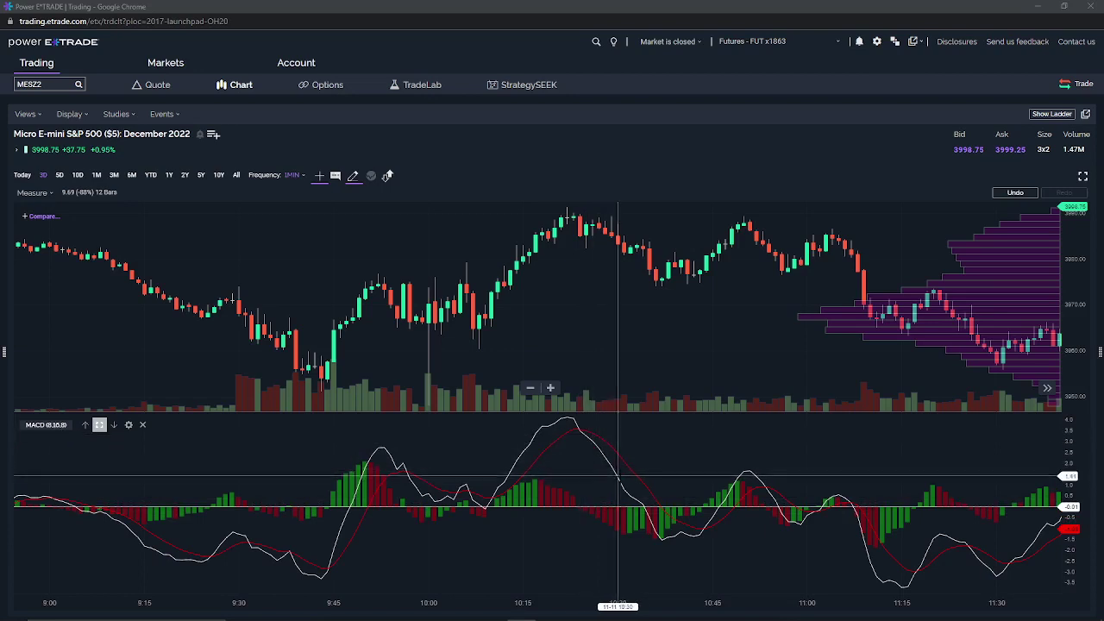
Step: Compare the MACD on the 3M daily chart with the 10D chart, and return to the 3M range
left_click(114, 175)
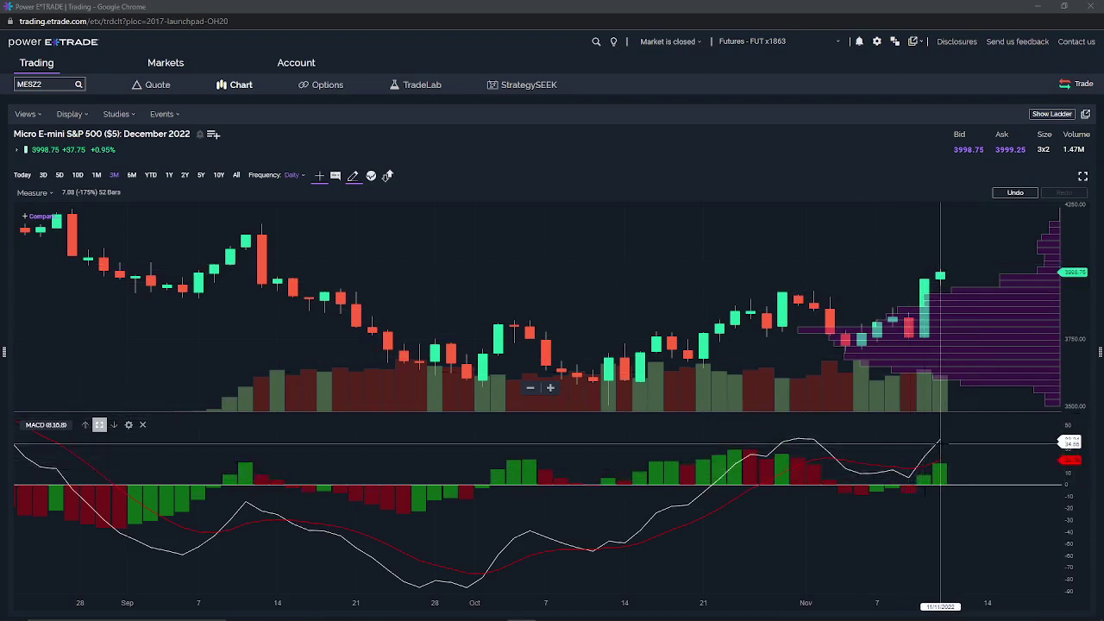
left_click(78, 175)
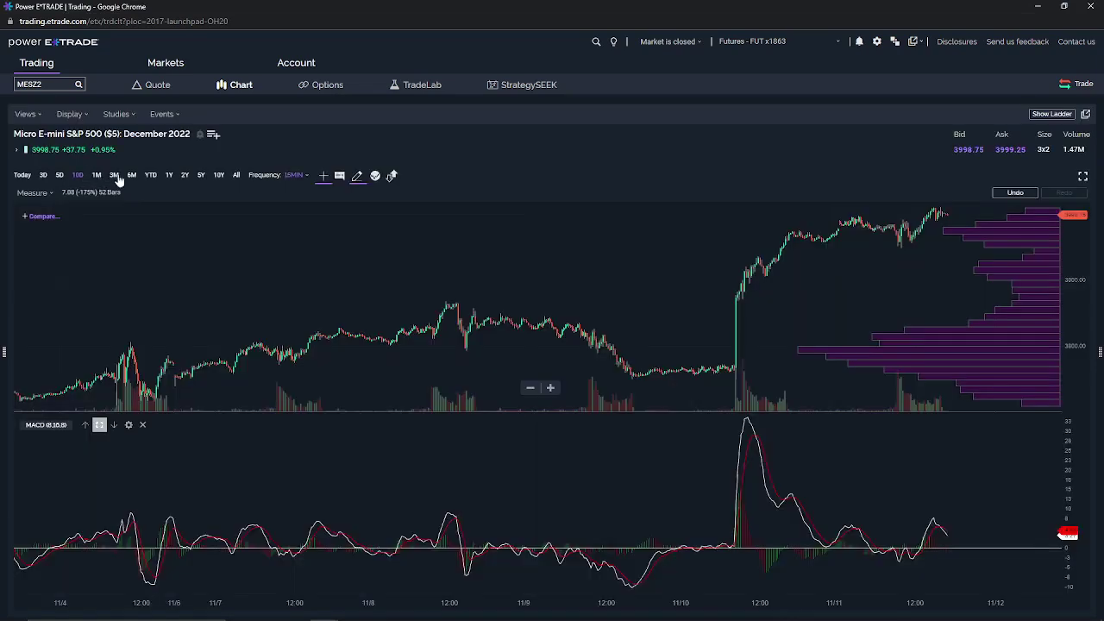
left_click(115, 175)
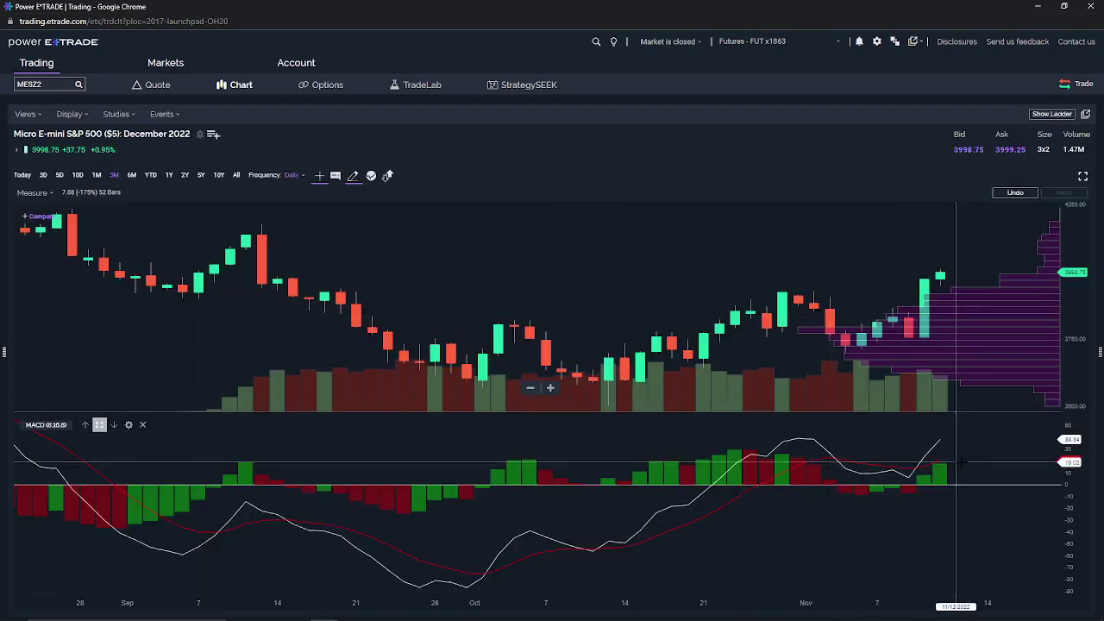